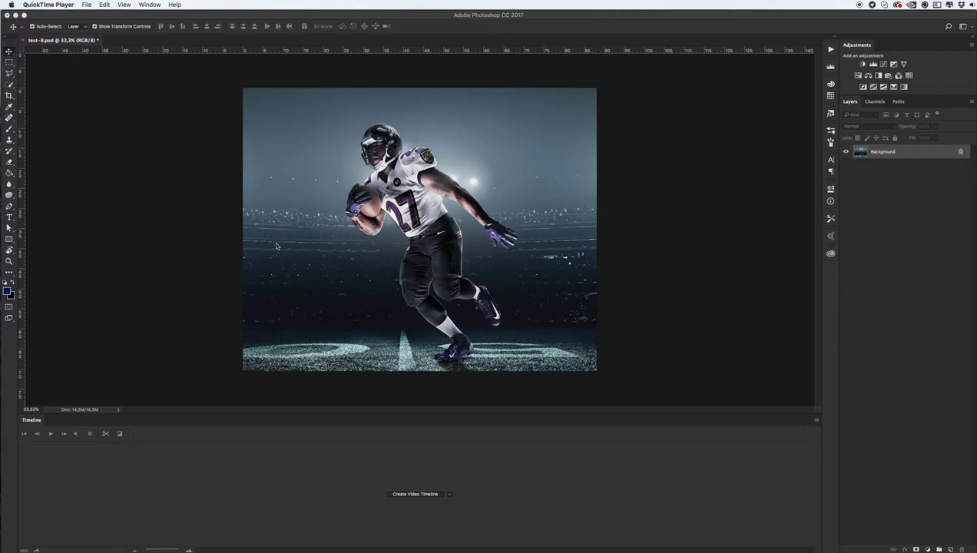
# Quick Look through test-2, test-3, test-5 and test-10 GIFs in the preview folder, then return to Photoshop.
pyautogui.press('super+Tab')
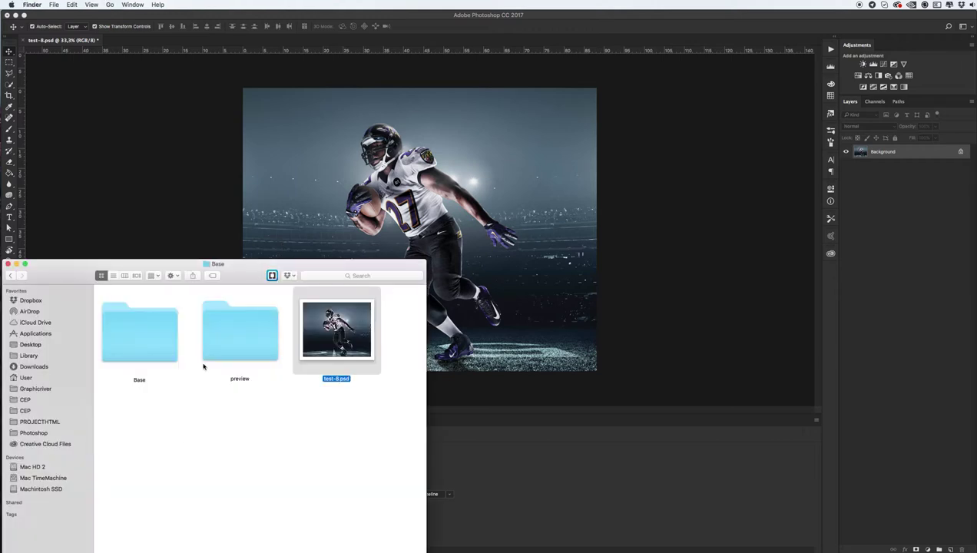
pyautogui.doubleClick(244, 345)
pyautogui.click(152, 328)
pyautogui.press('space')
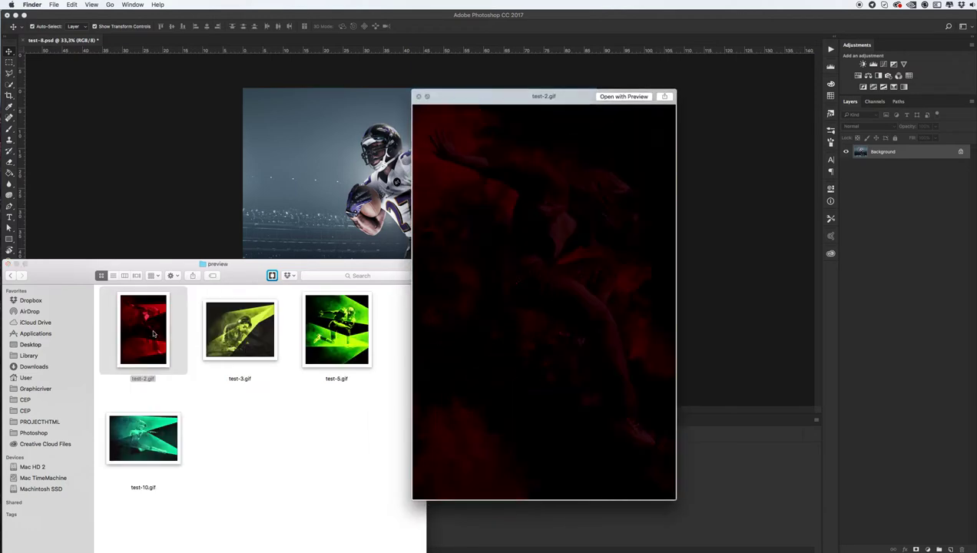
pyautogui.press('Right')
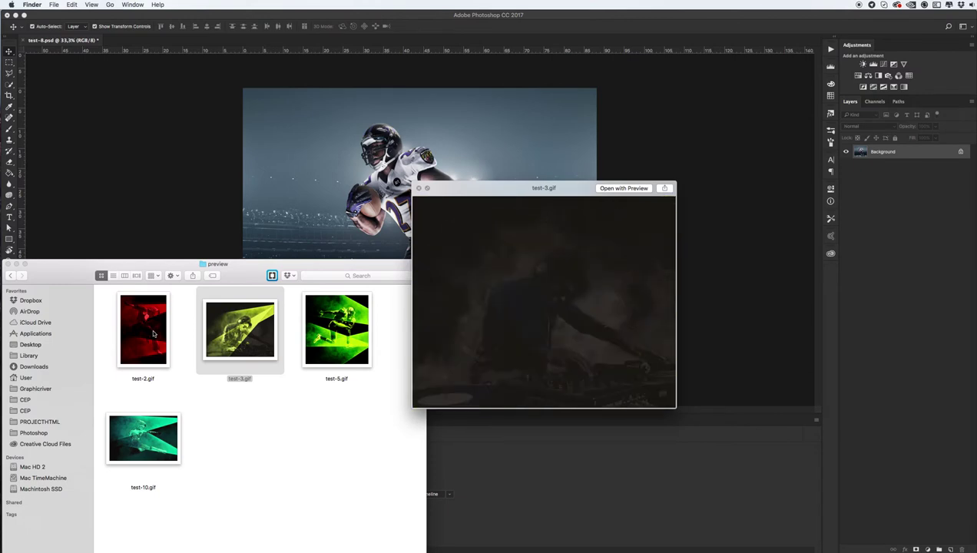
pyautogui.press('Right')
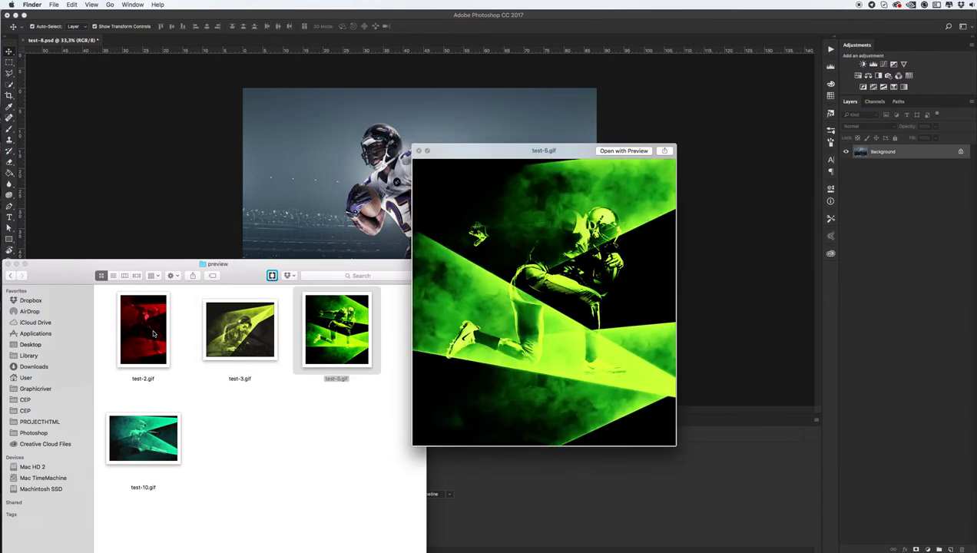
pyautogui.press('Left')
pyautogui.press('Left')
pyautogui.press('Down')
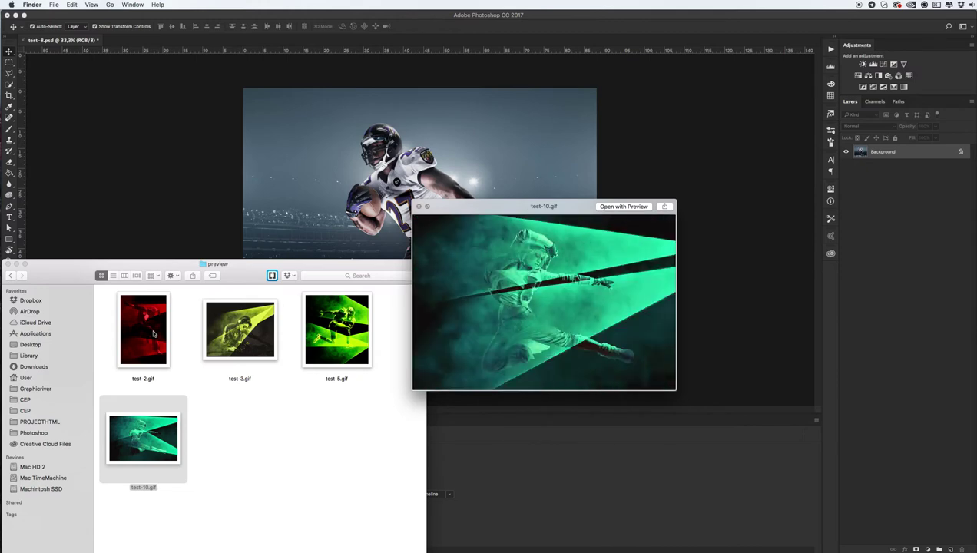
pyautogui.press('space')
pyautogui.click(112, 195)
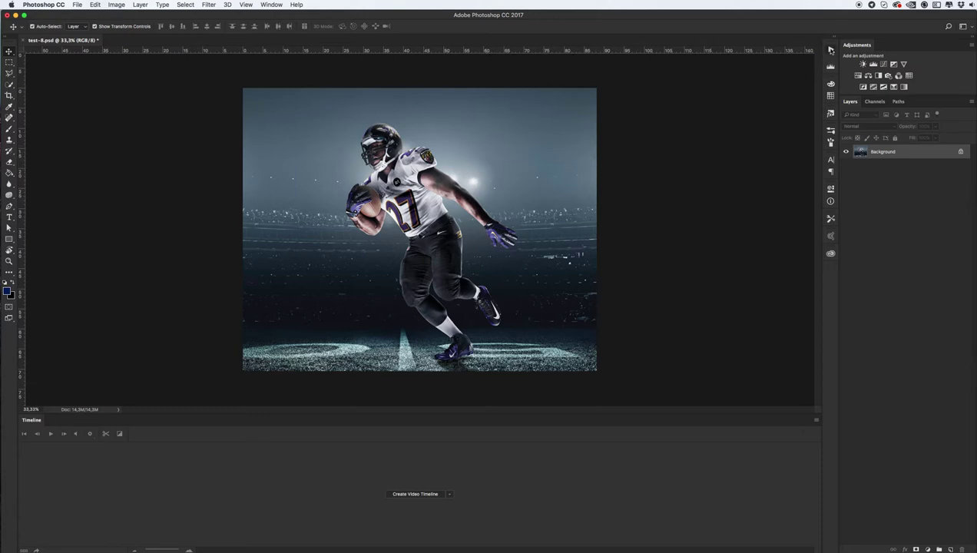
# Load Animated Stage Lighting.atn into the Actions panel.
pyautogui.click(830, 50)
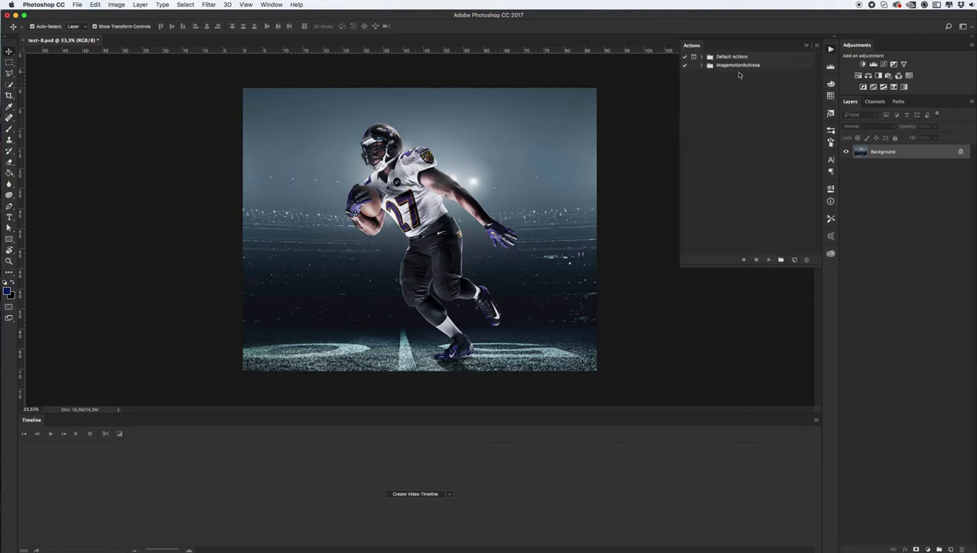
pyautogui.click(817, 47)
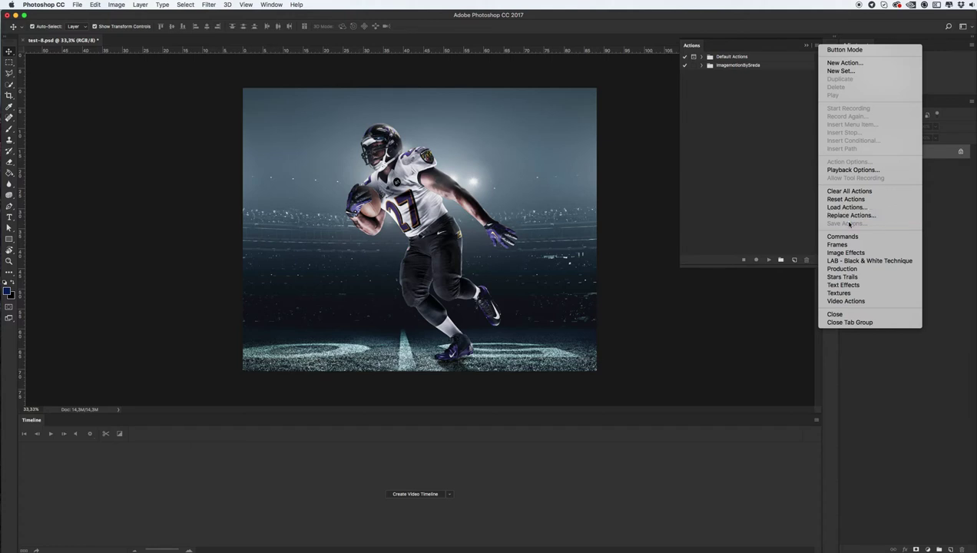
pyautogui.press('Return')
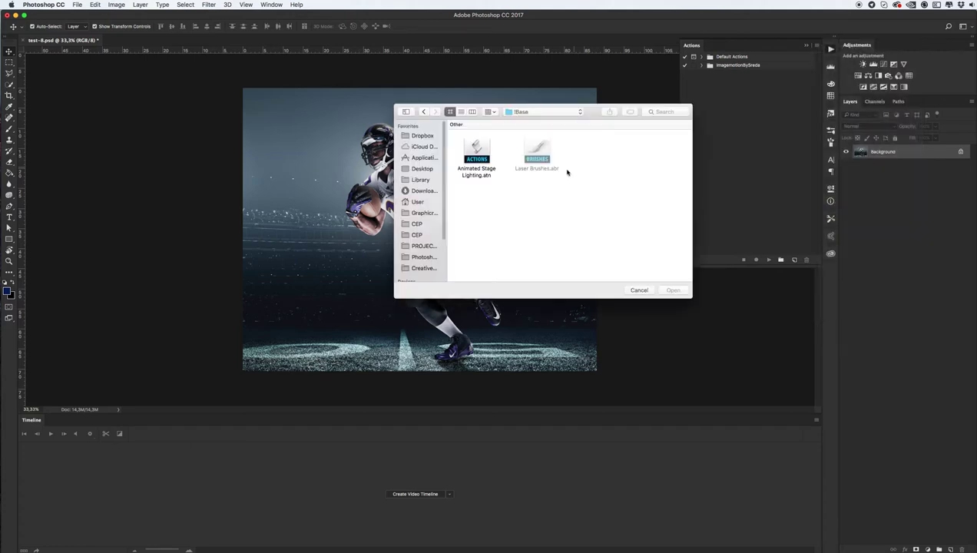
pyautogui.click(477, 153)
pyautogui.click(673, 289)
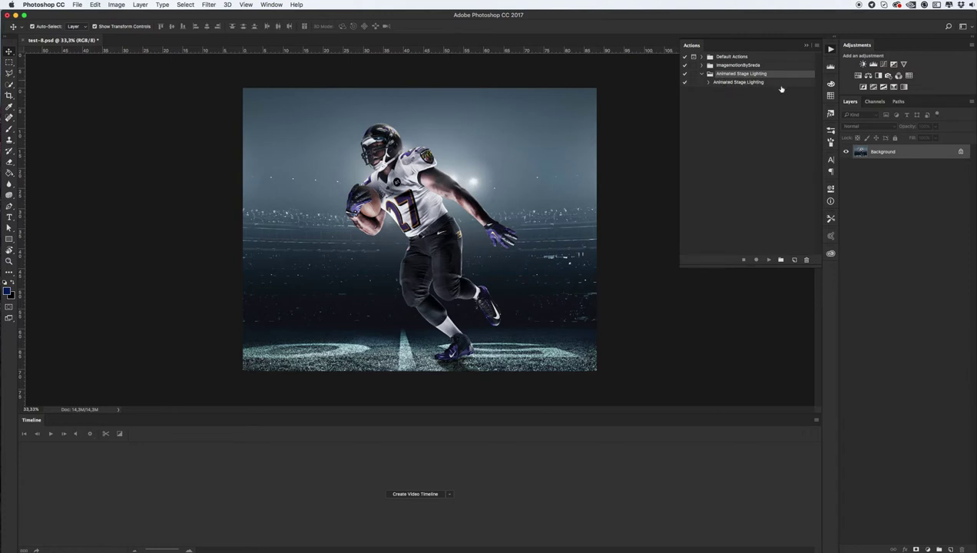
# Load the Laser Brushes.abr set into Brush Presets and close the panel.
pyautogui.click(831, 132)
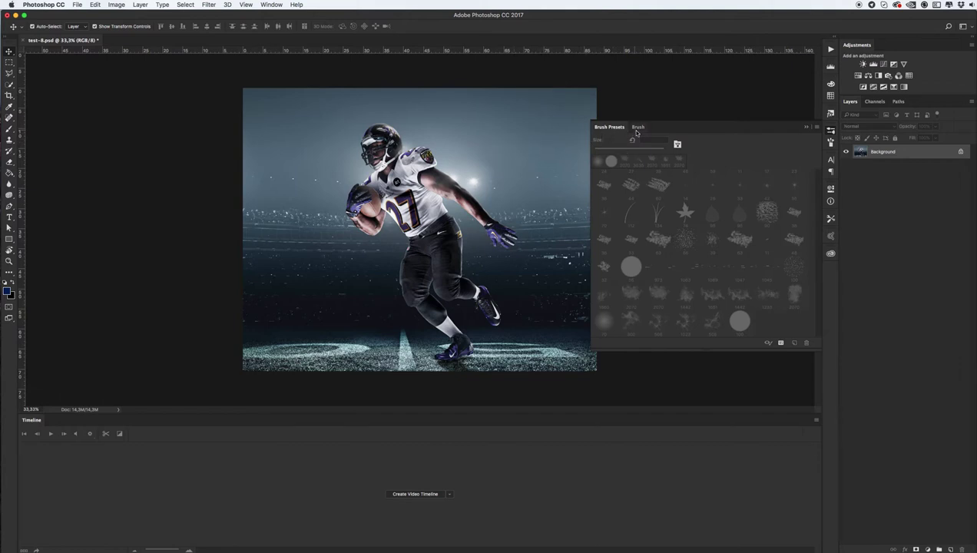
pyautogui.click(816, 128)
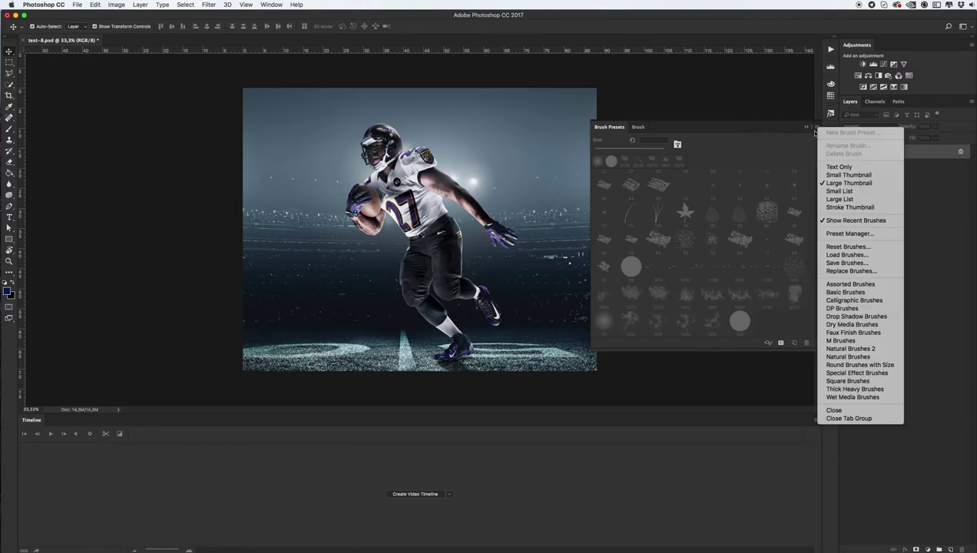
pyautogui.click(834, 256)
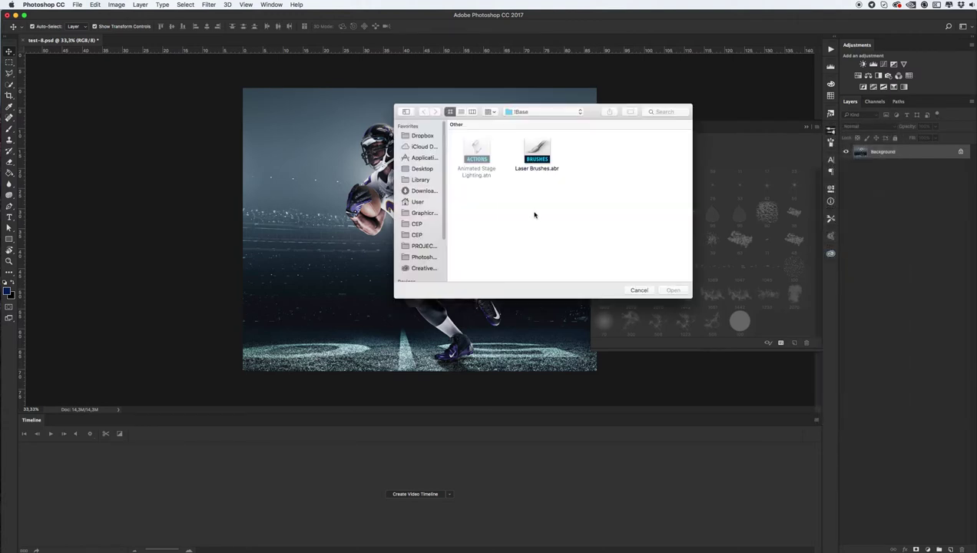
pyautogui.click(537, 153)
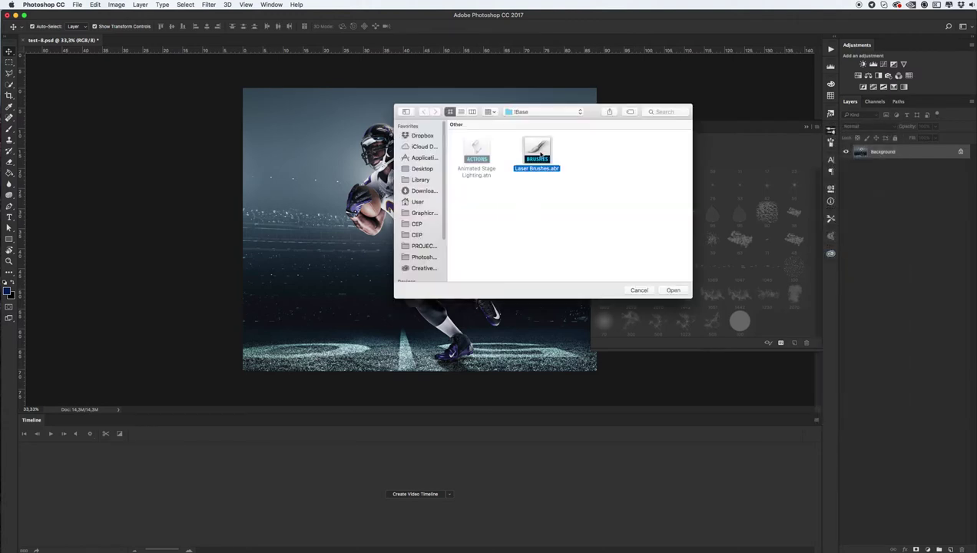
pyautogui.click(673, 289)
pyautogui.scroll(-1, 757, 306)
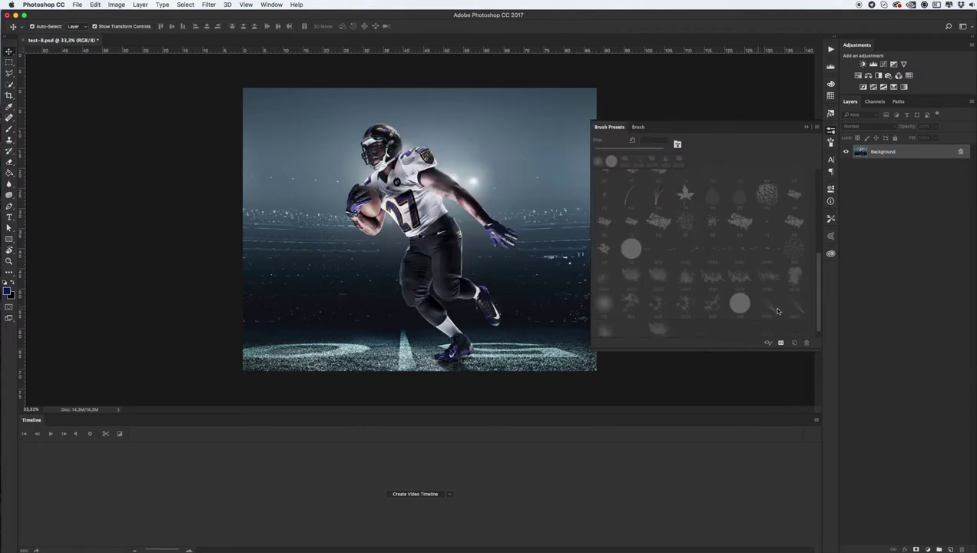
pyautogui.click(806, 127)
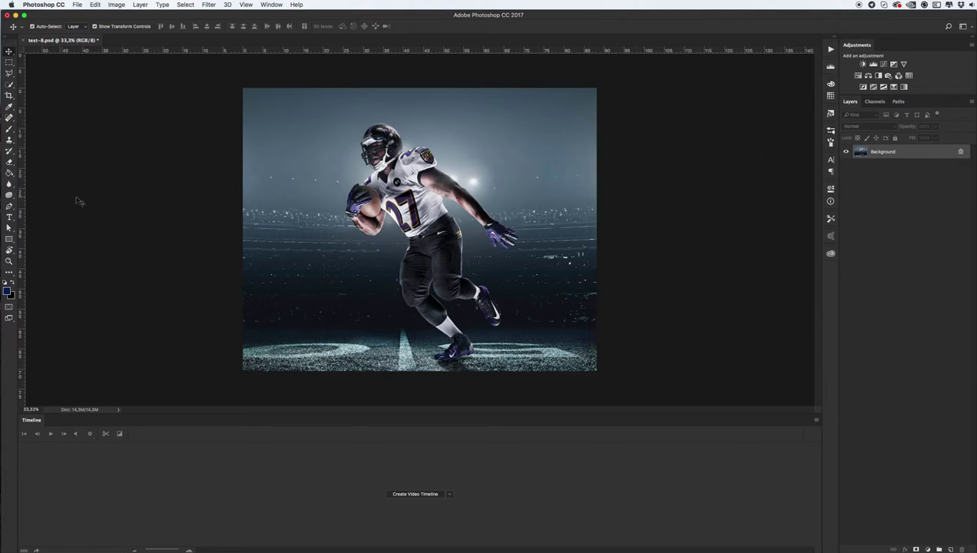
pyautogui.click(116, 4)
pyautogui.moveTo(125, 15)
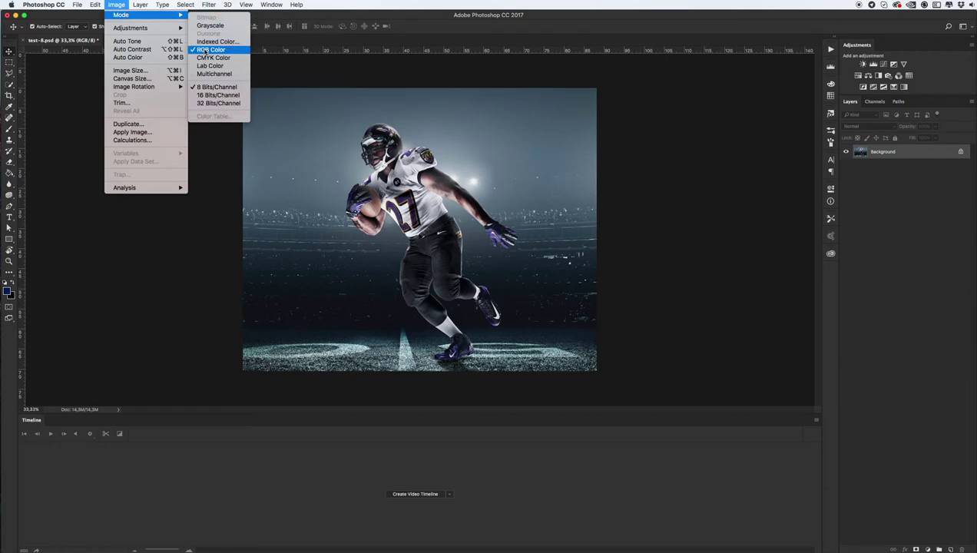
pyautogui.click(207, 215)
pyautogui.press('h')
pyautogui.press('super+alt+i')
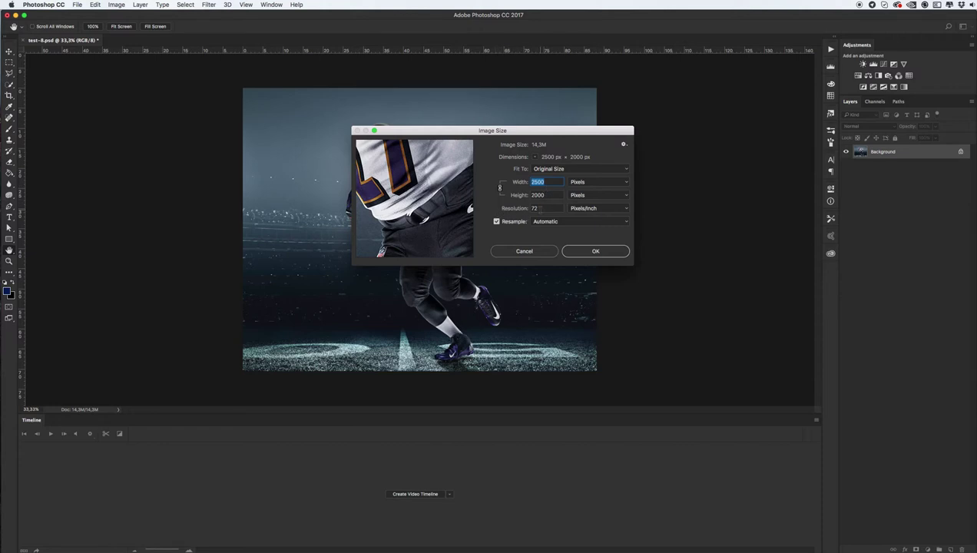
pyautogui.click(595, 251)
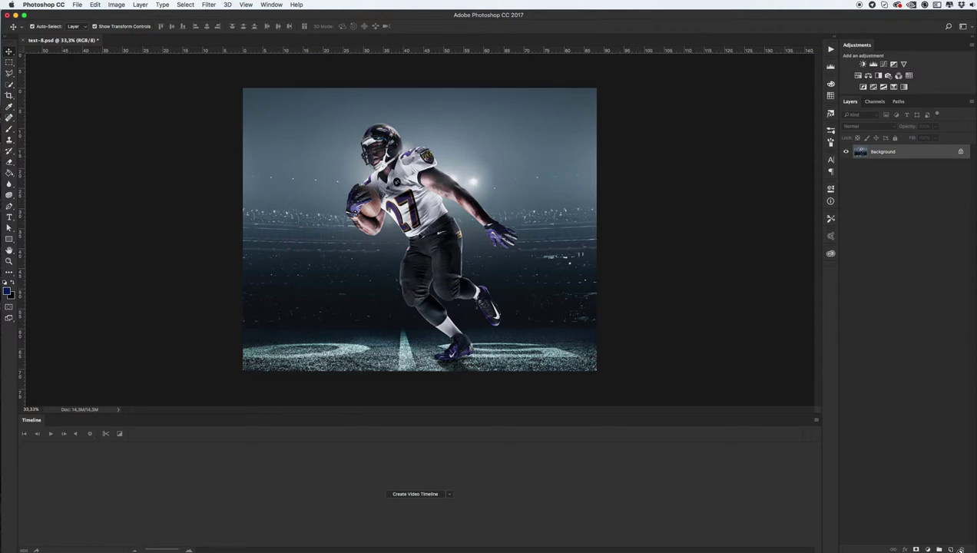
# Add a new layer named 'mask'.
pyautogui.click(951, 550)
pyautogui.doubleClick(884, 152)
pyautogui.write('ma')
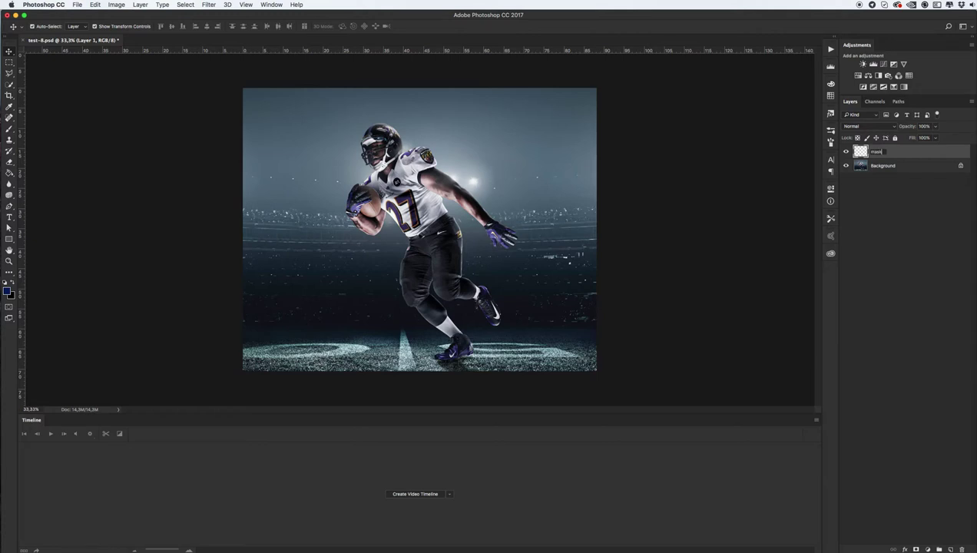
pyautogui.write('sk')
pyautogui.press('Return')
# Set the foreground colour to pure red #ff0000.
pyautogui.press('i')
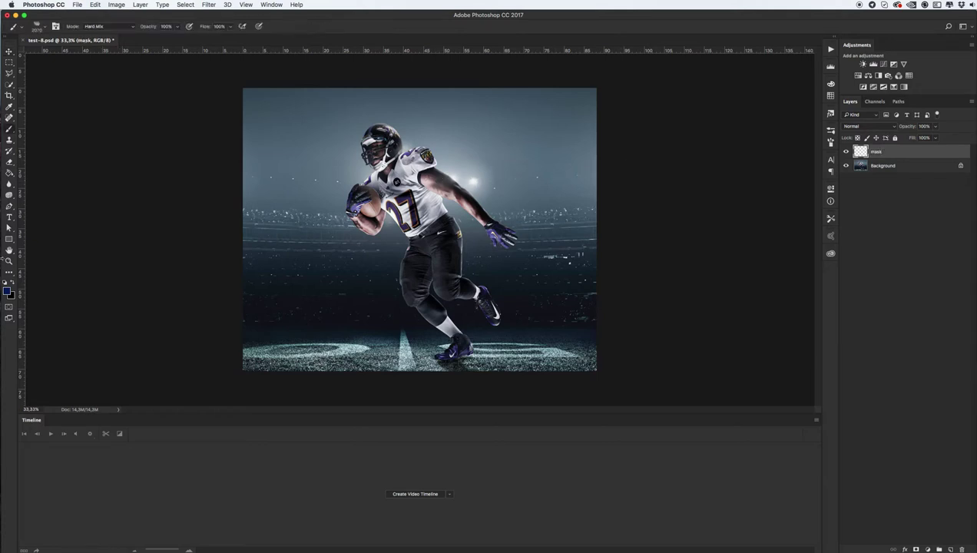
pyautogui.click(7, 289)
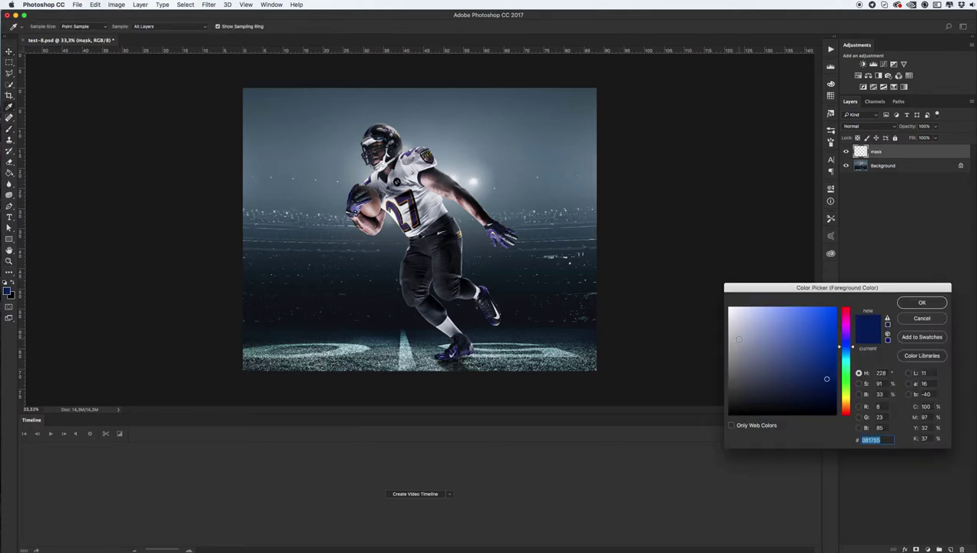
pyautogui.moveTo(812, 311); pyautogui.dragTo(839, 307)
pyautogui.click(847, 308)
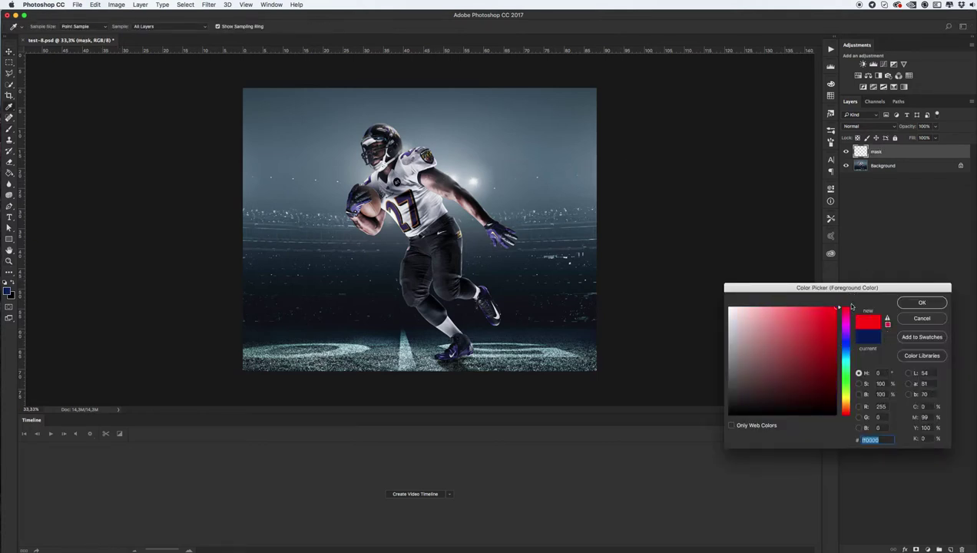
pyautogui.click(923, 304)
# Paint the player solid red with a 57 px brush on the mask layer.
pyautogui.press('b')
pyautogui.rightClick(430, 229)
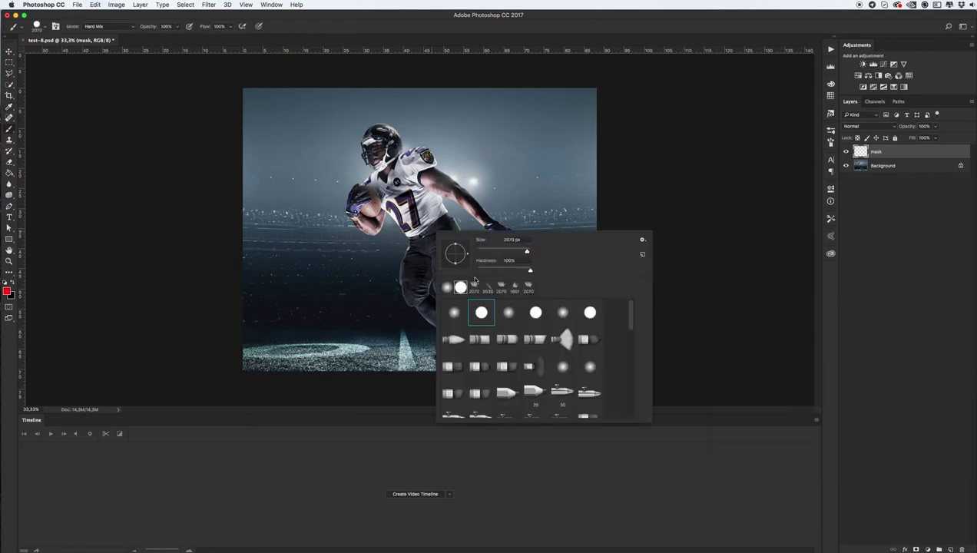
pyautogui.click(493, 251)
pyautogui.click(397, 185)
pyautogui.moveTo(401, 196)
pyautogui.mouseDown()
pyautogui.moveTo(390, 178)
pyautogui.moveTo(362, 227)
pyautogui.moveTo(350, 201)
pyautogui.moveTo(380, 173)
pyautogui.moveTo(360, 141)
pyautogui.moveTo(373, 126)
pyautogui.moveTo(392, 133)
pyautogui.moveTo(394, 158)
pyautogui.moveTo(376, 146)
pyautogui.moveTo(388, 146)
pyautogui.mouseUp()
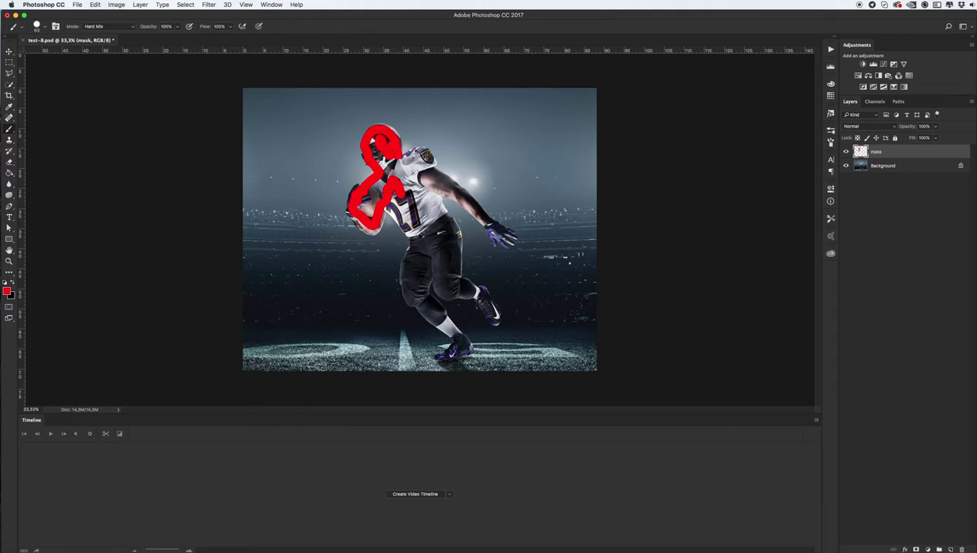
pyautogui.press('Delete')
pyautogui.press('super+z')
# Add another empty layer above mask and start renaming it.
pyautogui.press('v')
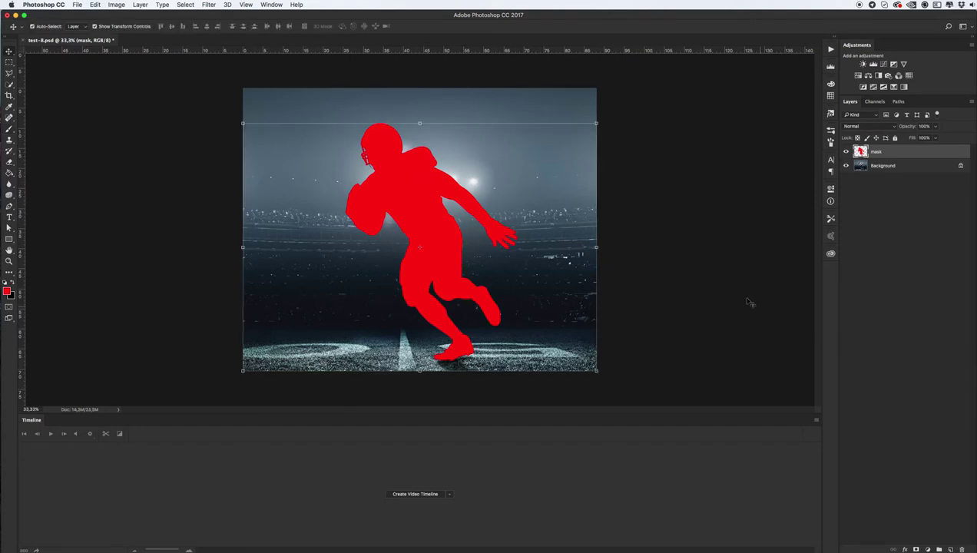
pyautogui.click(950, 549)
pyautogui.doubleClick(878, 151)
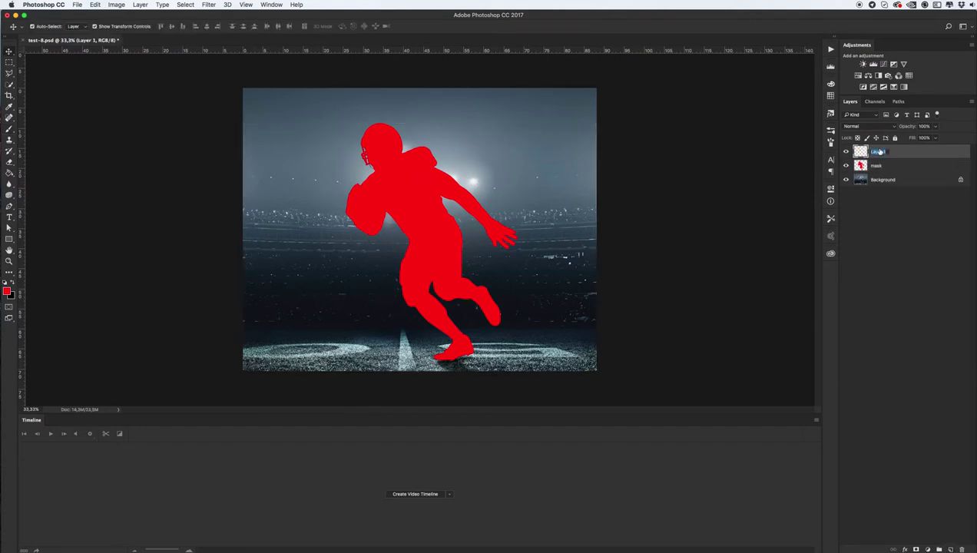
# Name the new layer 'brush' and set the foreground colour to bright green.
pyautogui.write('brush')
pyautogui.press('Return')
pyautogui.press('b')
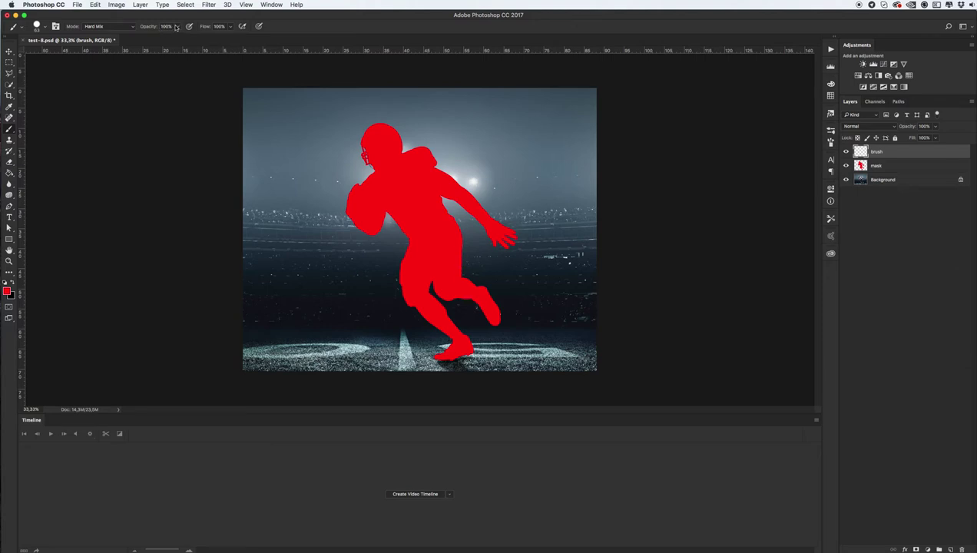
pyautogui.click(7, 291)
pyautogui.click(848, 376)
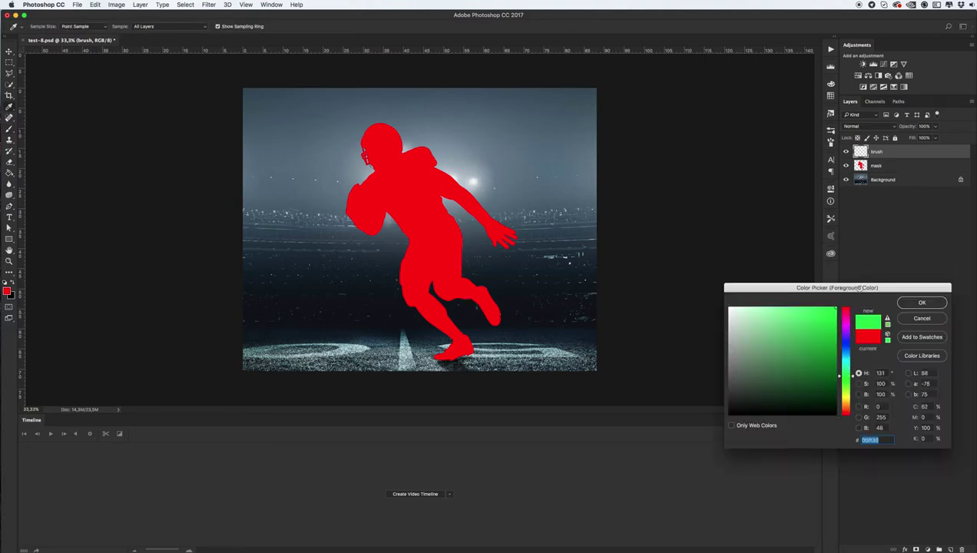
pyautogui.click(922, 303)
# Choose a soft round brush at a larger size.
pyautogui.rightClick(437, 280)
pyautogui.click(435, 295)
pyautogui.click(503, 237)
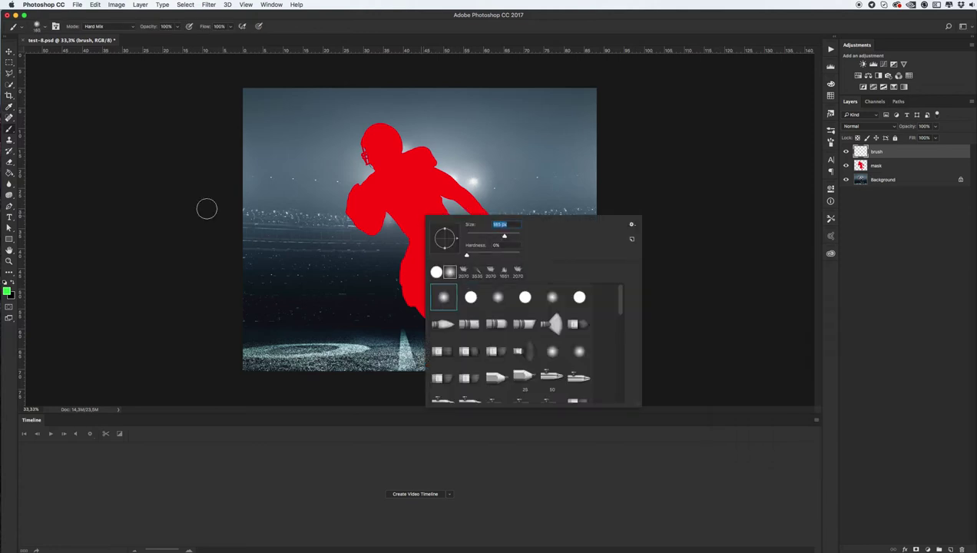
pyautogui.press('Return')
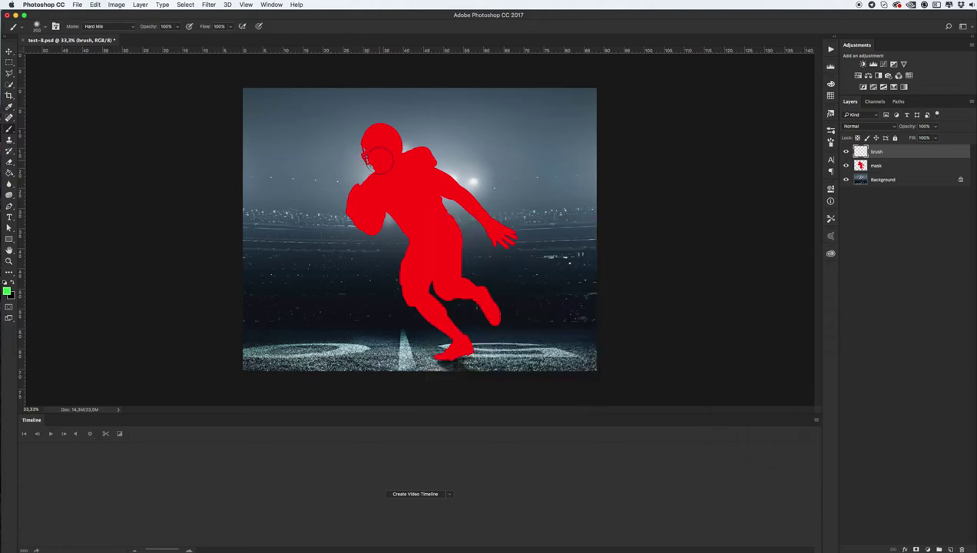
pyautogui.rightClick(369, 158)
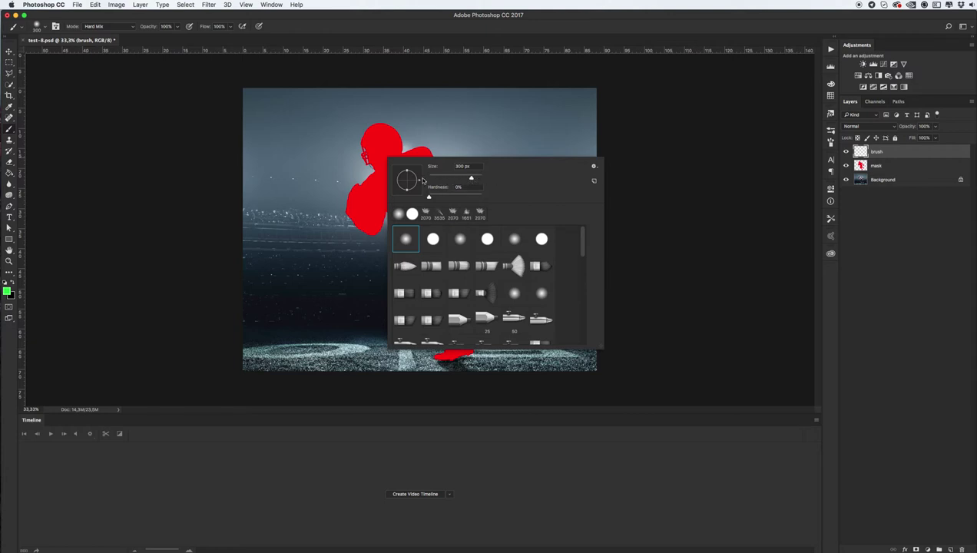
pyautogui.click(92, 205)
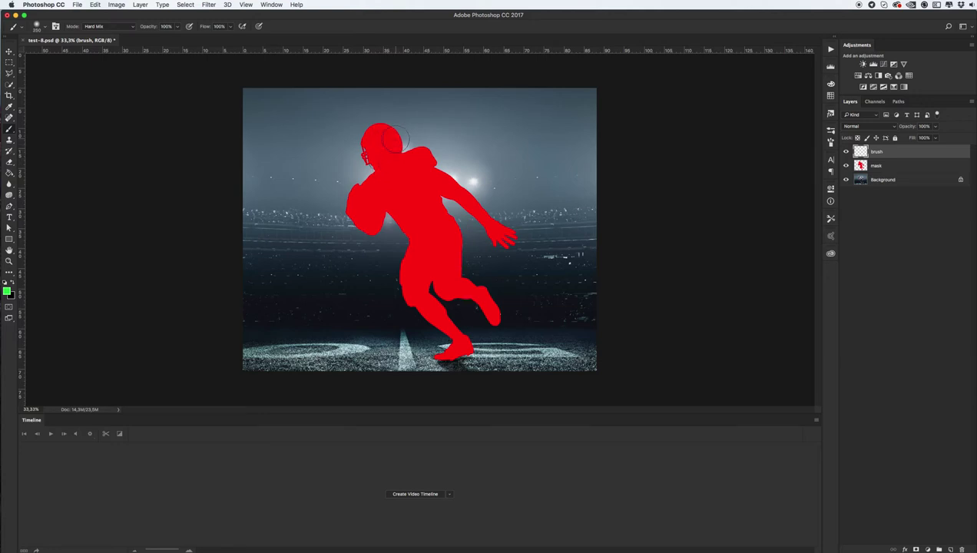
# Paint soft green glow dabs on the helmet and hip, undoing the torso and foot dabs.
pyautogui.click(387, 141)
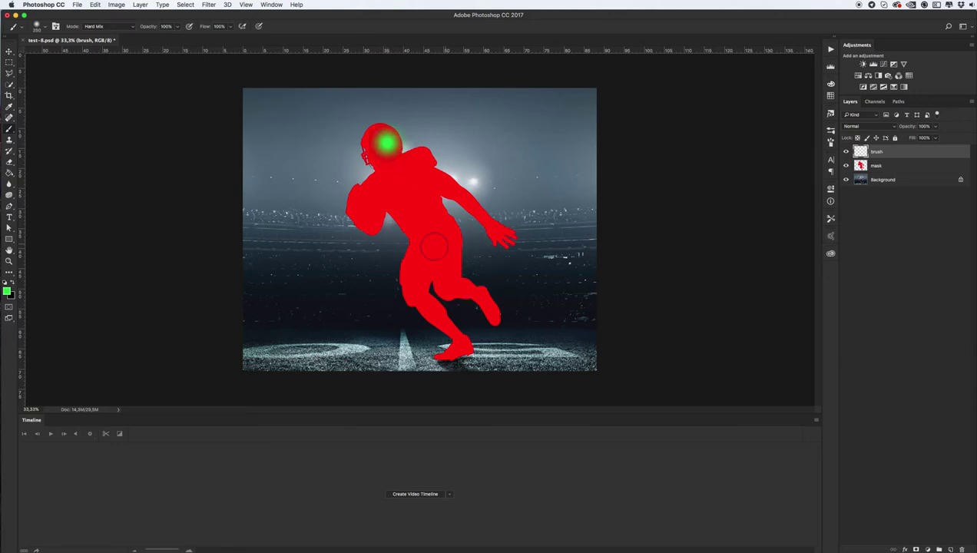
pyautogui.click(445, 234)
pyautogui.click(451, 339)
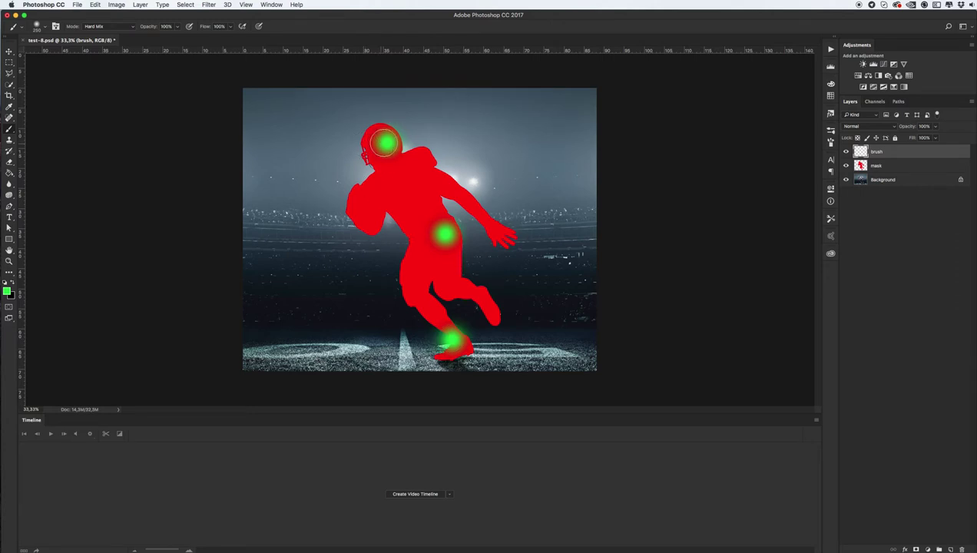
pyautogui.press('super+z')
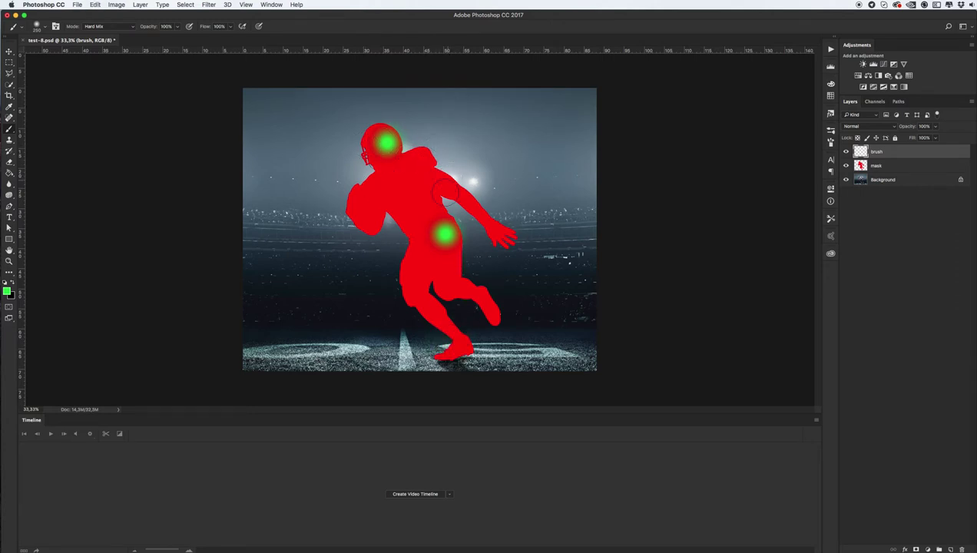
pyautogui.press('alt+super+z')
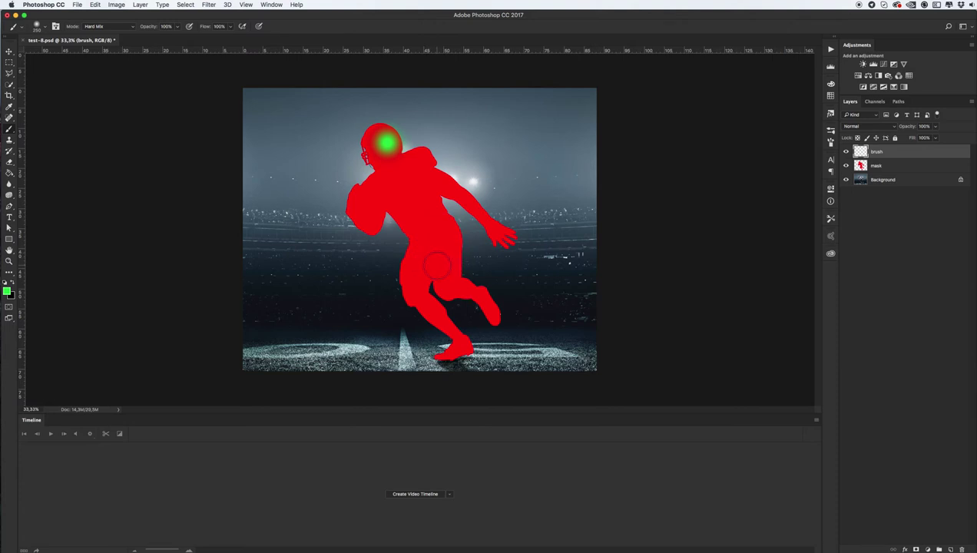
pyautogui.click(436, 264)
# Select the Animated Stage Lighting action in the Actions panel.
pyautogui.press('v')
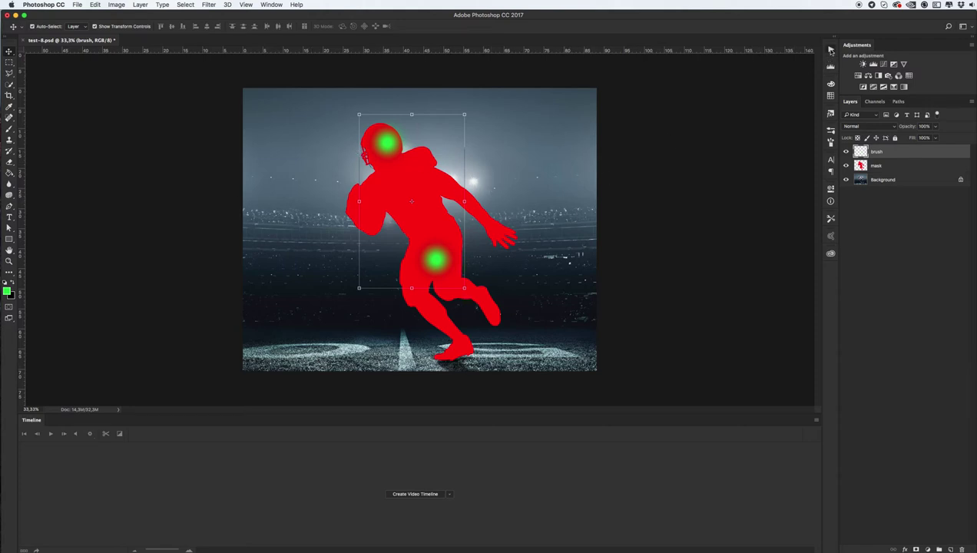
pyautogui.click(830, 49)
pyautogui.click(715, 85)
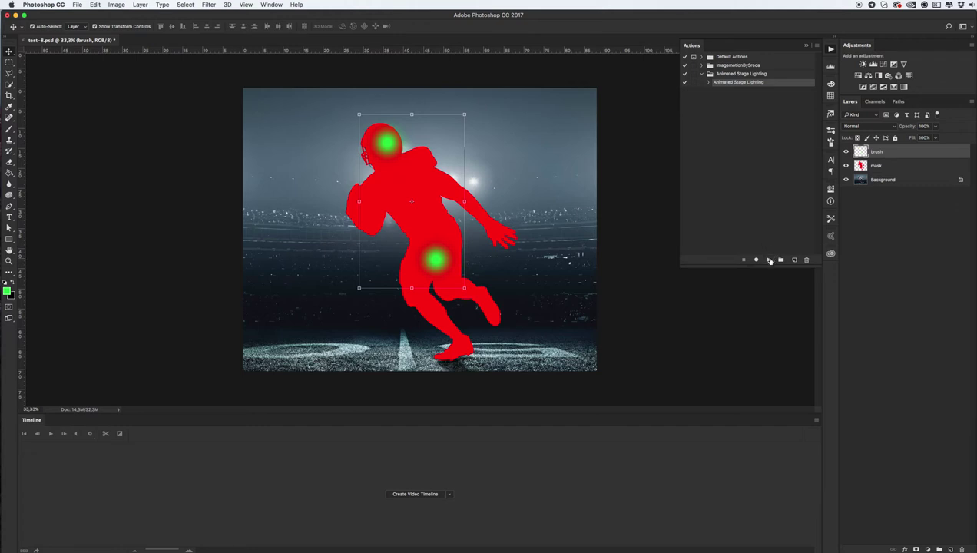
# Play the Animated Stage Lighting action to generate red light beams and an animation timeline.
pyautogui.click(769, 260)
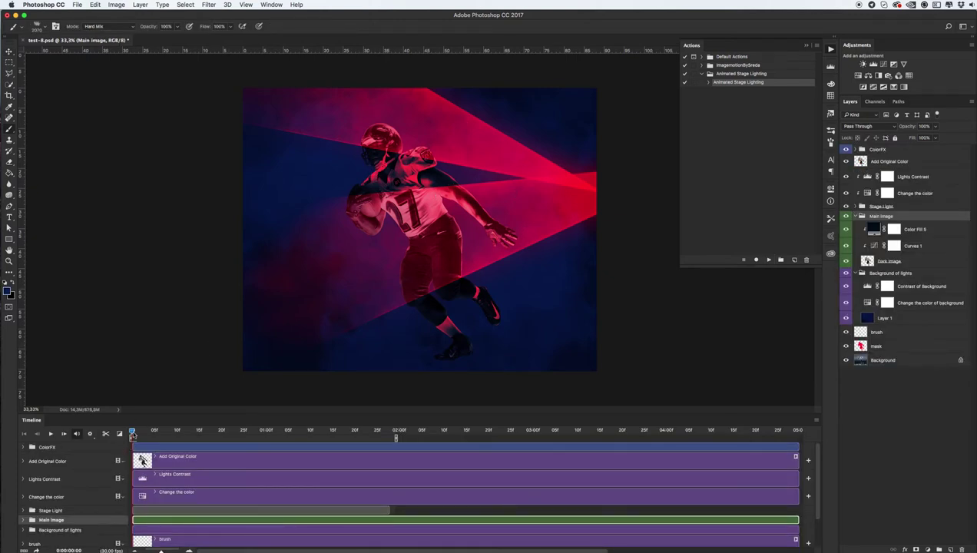
# Collapse Main image and toggle Background of lights, Main image and Stage Light visibility to compare.
pyautogui.moveTo(133, 432); pyautogui.dragTo(110, 432)
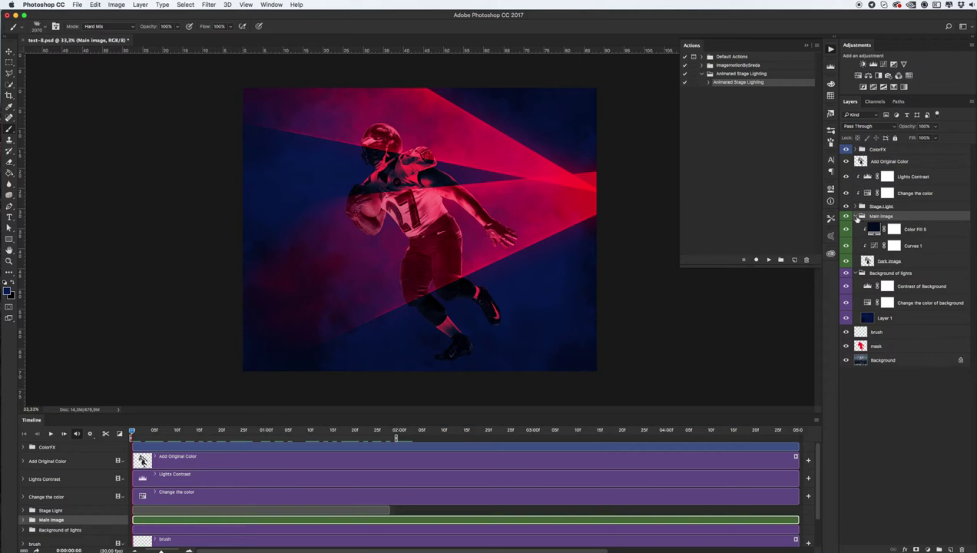
pyautogui.click(857, 217)
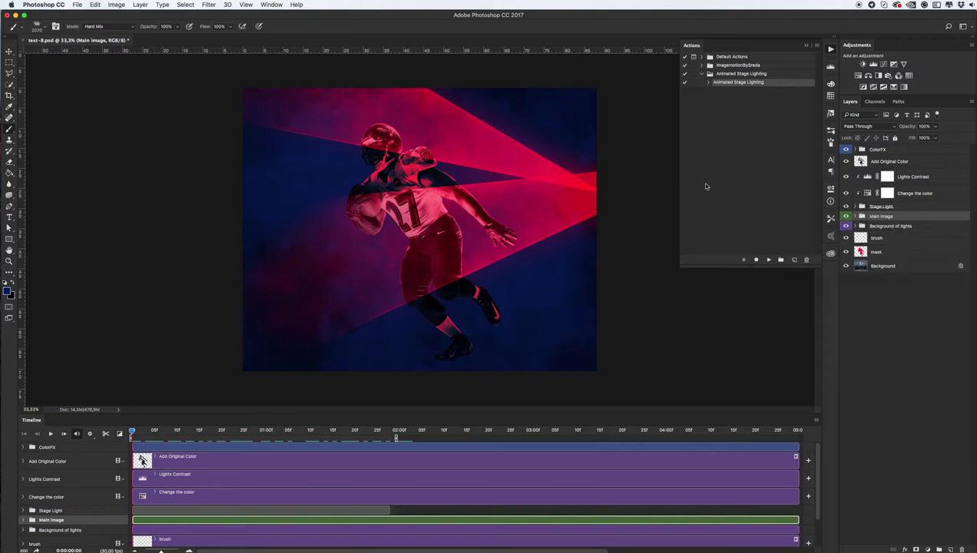
pyautogui.click(878, 226)
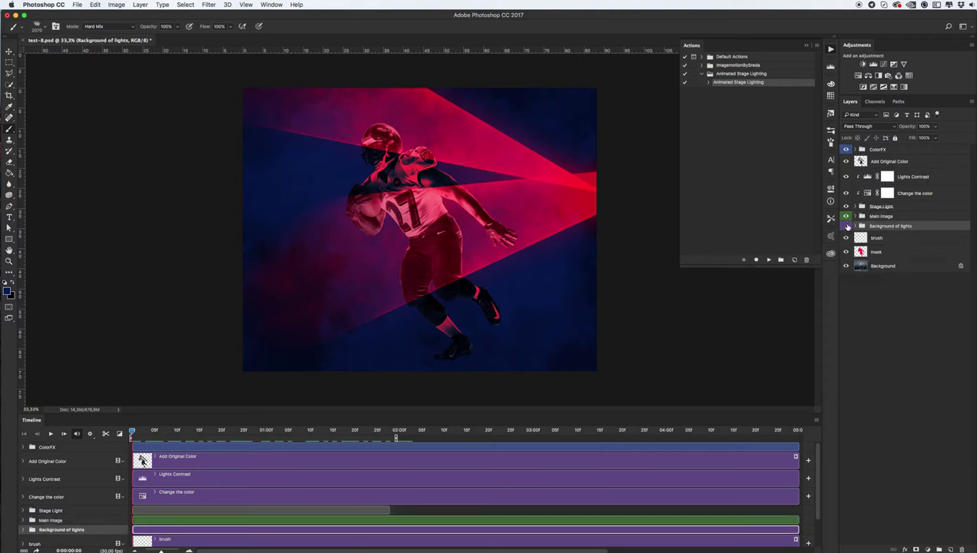
pyautogui.click(846, 226)
pyautogui.click(845, 227)
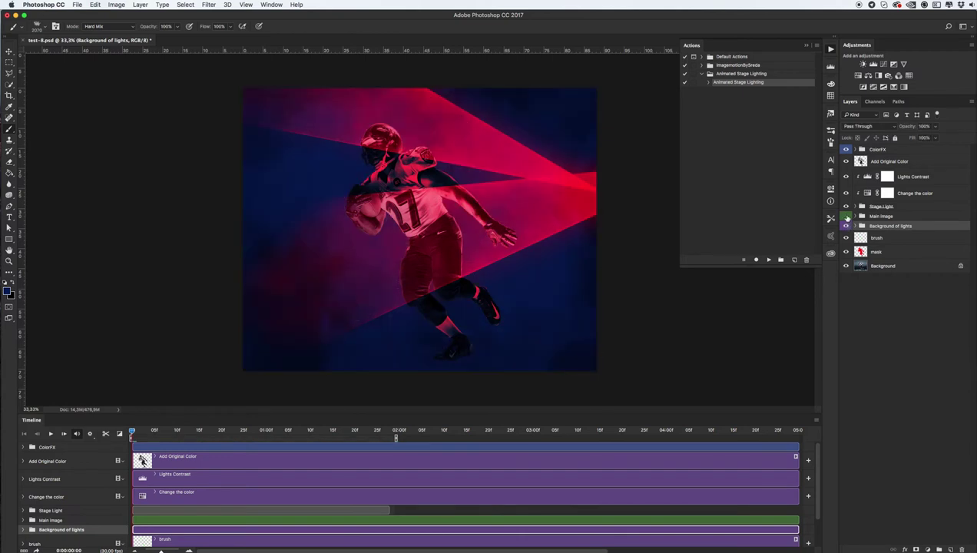
pyautogui.click(847, 217)
pyautogui.click(847, 217)
pyautogui.click(847, 207)
pyautogui.click(847, 207)
# Expand the ColorFX group to inspect ColorFX 12, then collapse it.
pyautogui.click(857, 149)
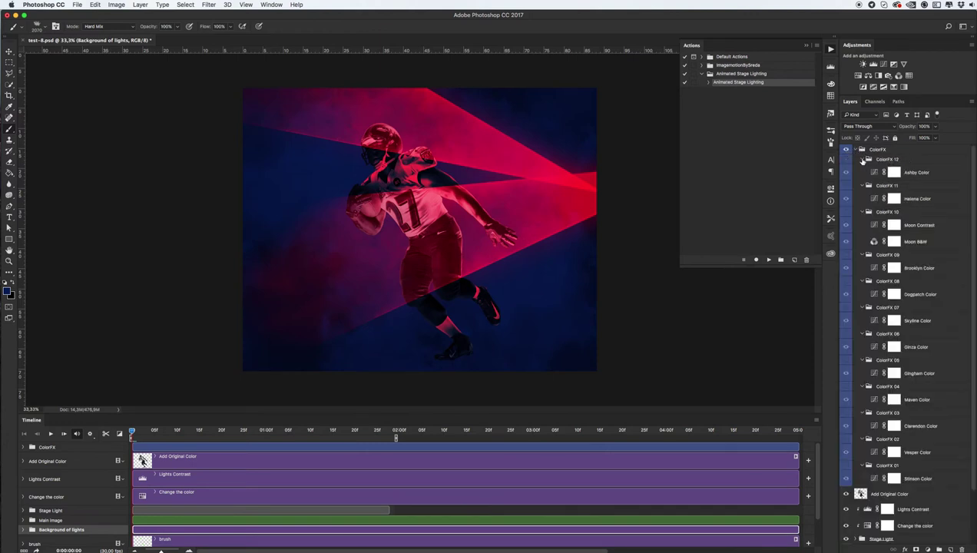
pyautogui.click(865, 160)
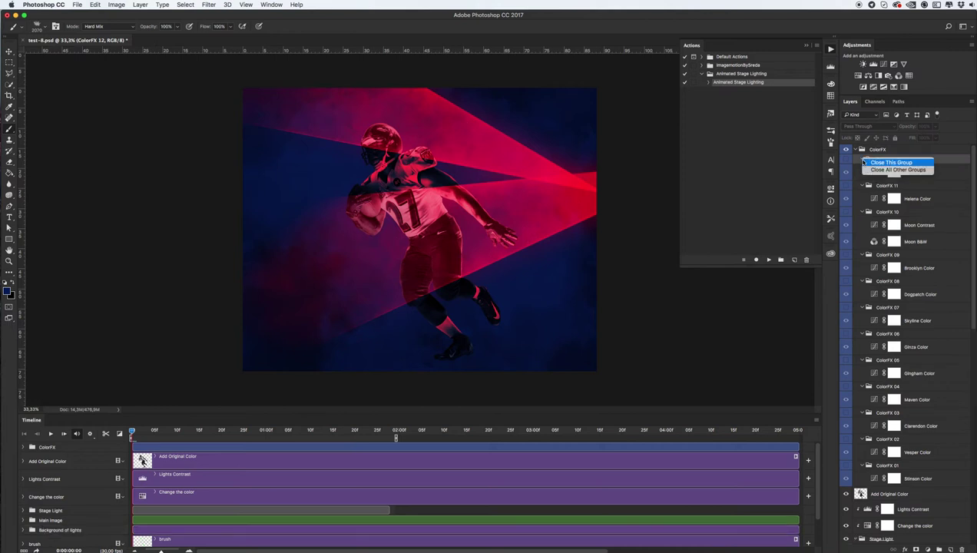
pyautogui.click(861, 150)
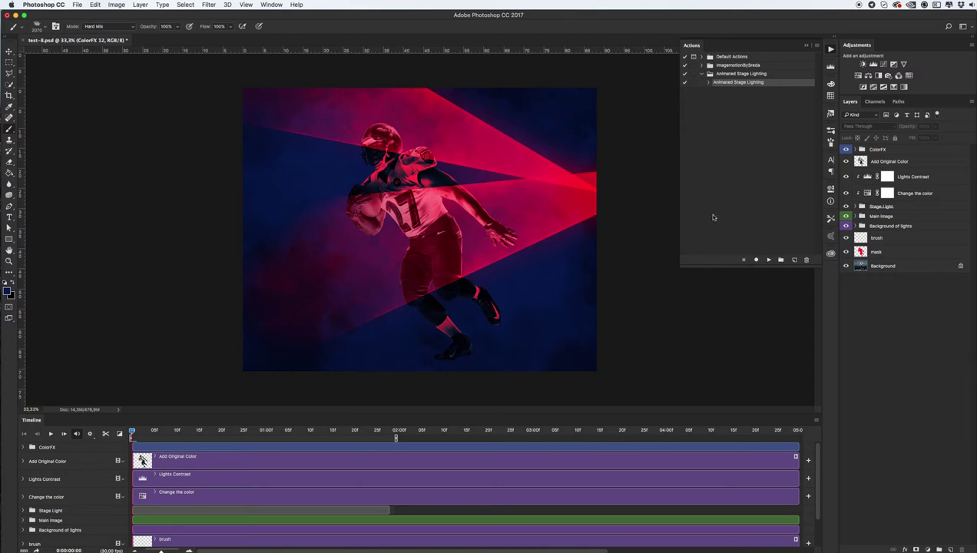
# Shift the Change the color hue to bright green and brighten Lights Contrast Levels to 0.86.
pyautogui.click(913, 195)
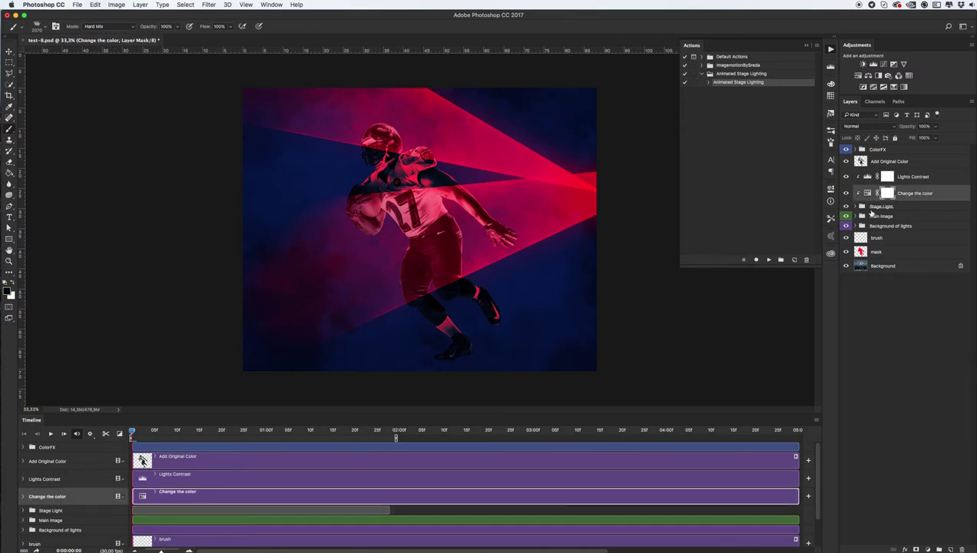
pyautogui.click(866, 194)
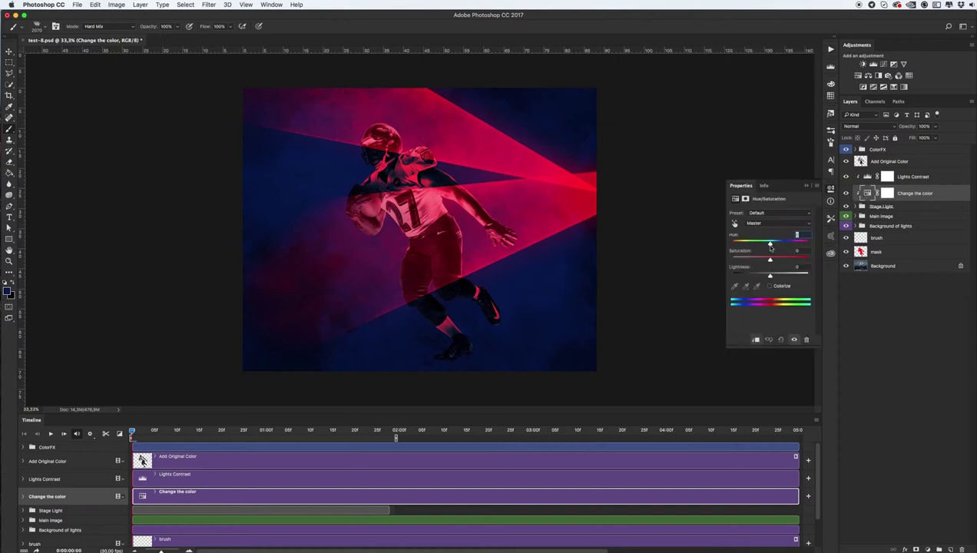
pyautogui.moveTo(768, 246); pyautogui.dragTo(795, 249)
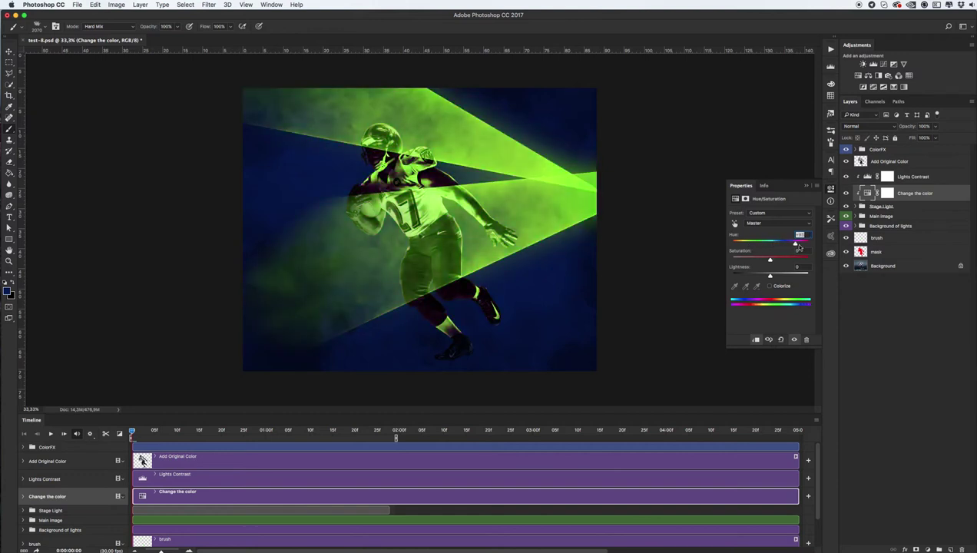
pyautogui.moveTo(797, 246); pyautogui.dragTo(799, 246)
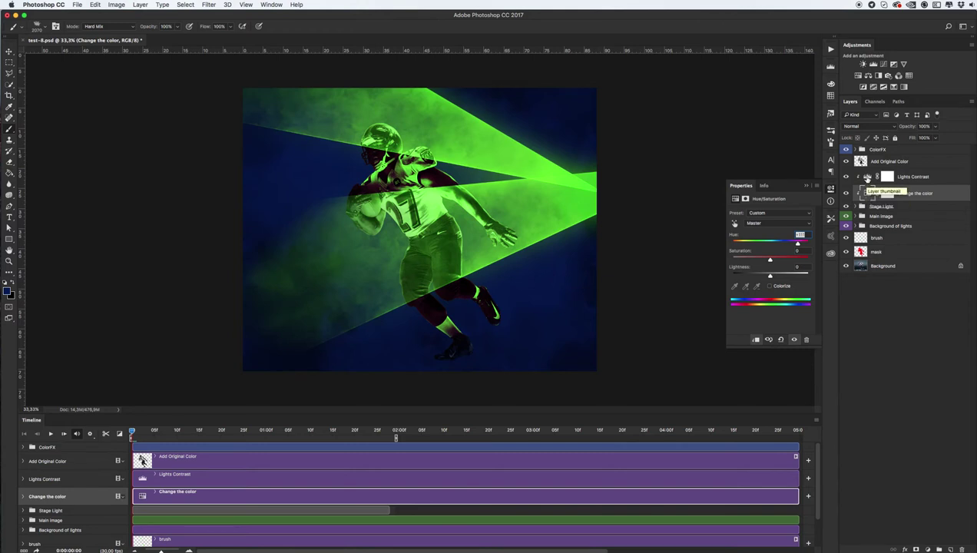
pyautogui.click(866, 180)
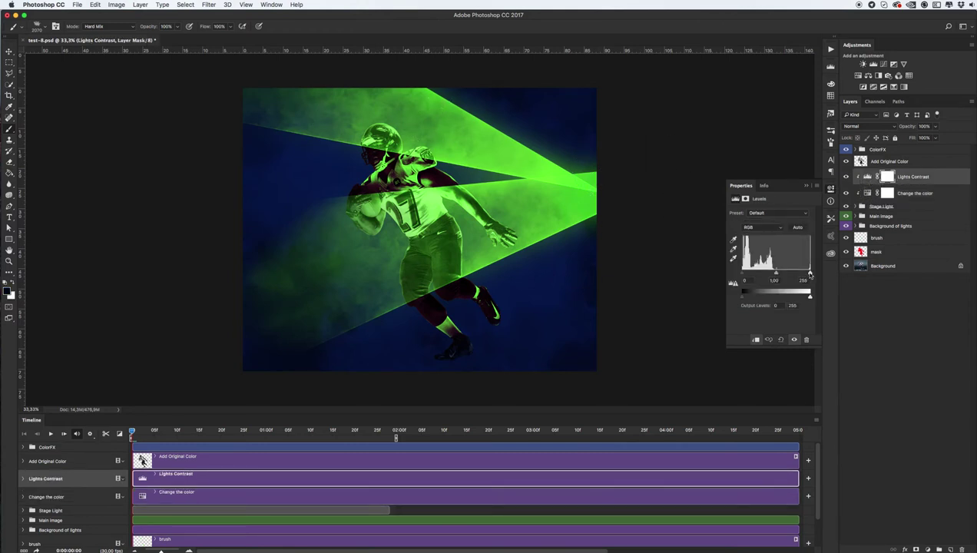
pyautogui.moveTo(810, 273); pyautogui.dragTo(780, 275)
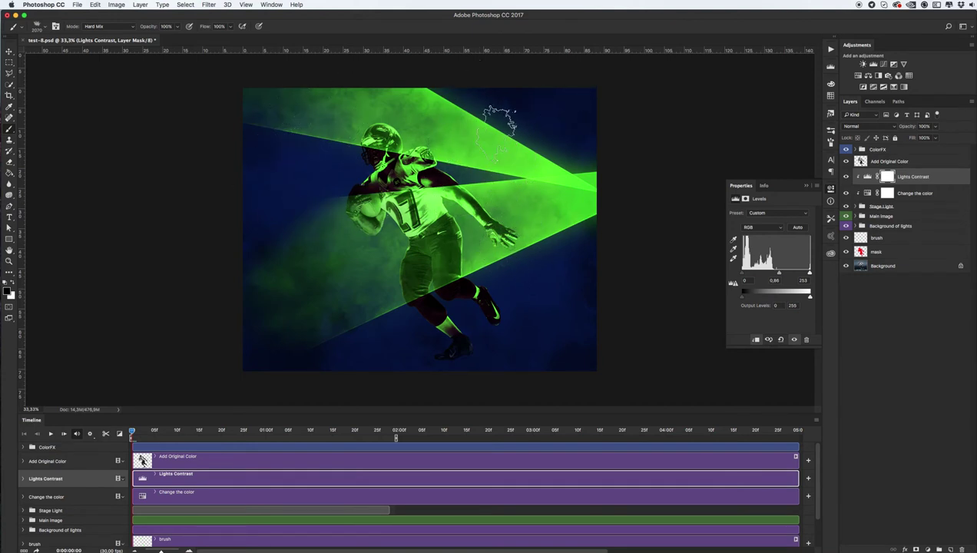
# Shift the hue of Change the color of background toward green.
pyautogui.click(880, 216)
pyautogui.click(883, 225)
pyautogui.click(856, 225)
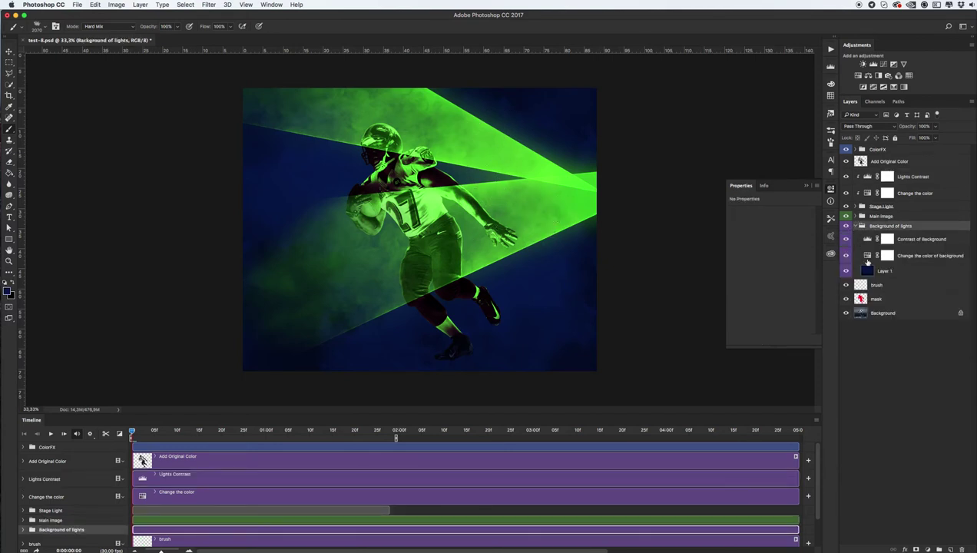
pyautogui.click(866, 255)
pyautogui.moveTo(771, 245); pyautogui.dragTo(745, 244)
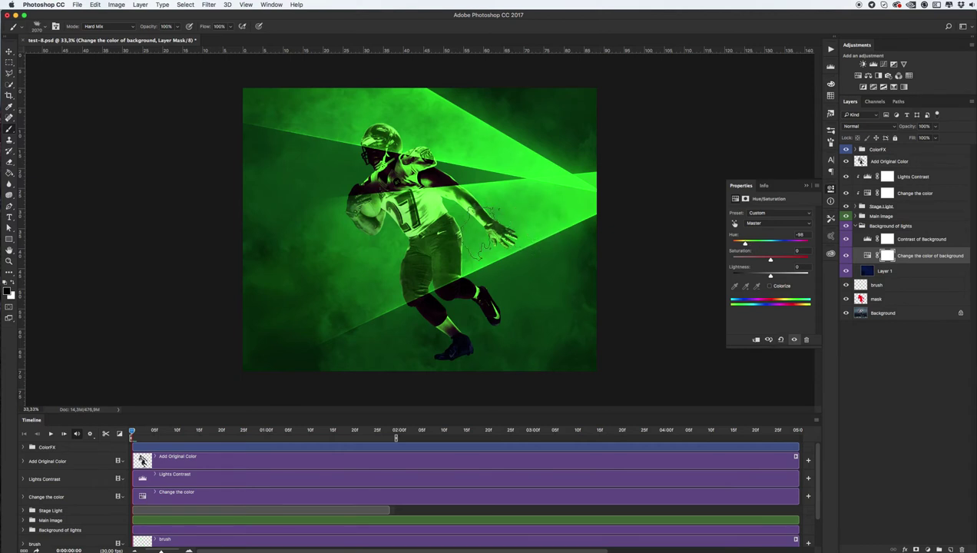
# Raise the Contrast of Background Levels black input to 48 and collapse Background of lights.
pyautogui.click(865, 240)
pyautogui.moveTo(742, 274); pyautogui.dragTo(755, 276)
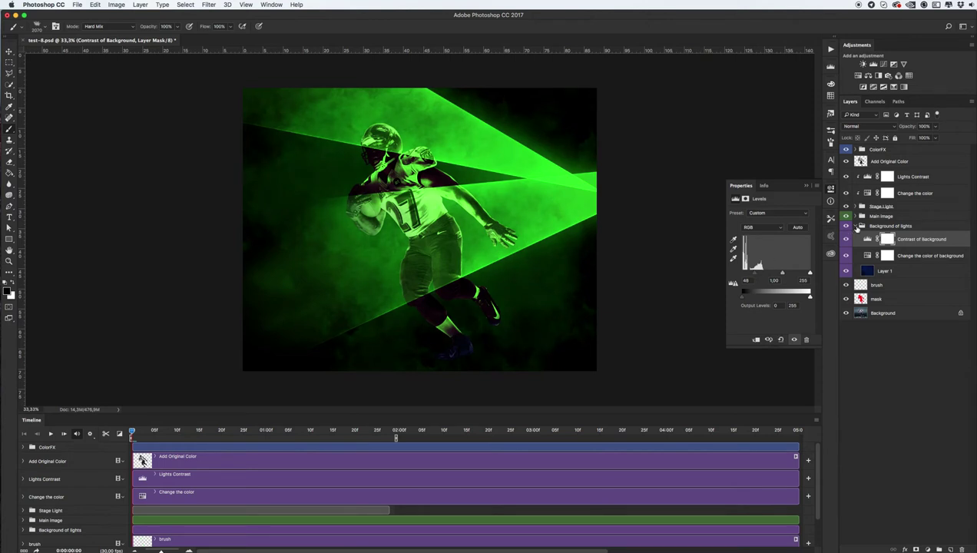
pyautogui.click(857, 228)
pyautogui.click(862, 226)
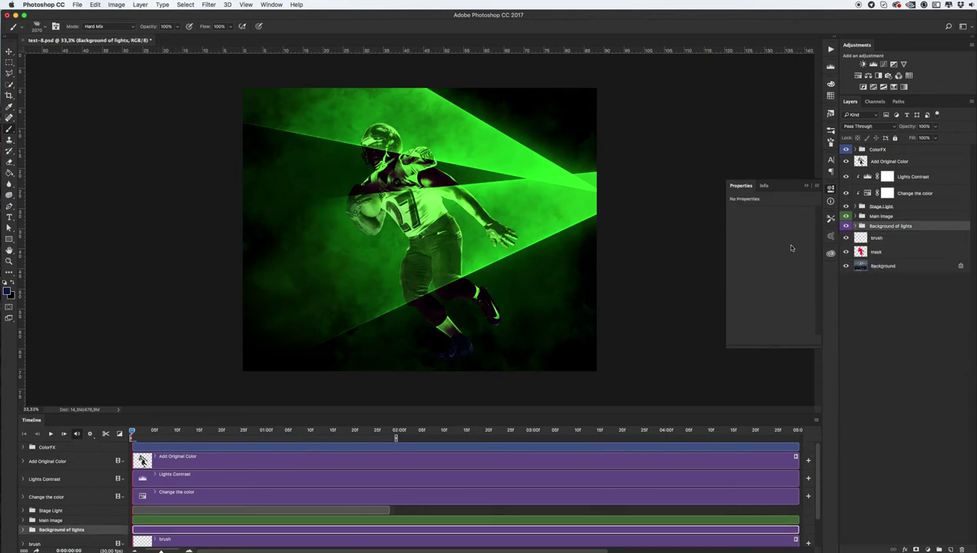
# Change Color Fill 5 in Main image to dark green #091103 (hue 107).
pyautogui.click(857, 216)
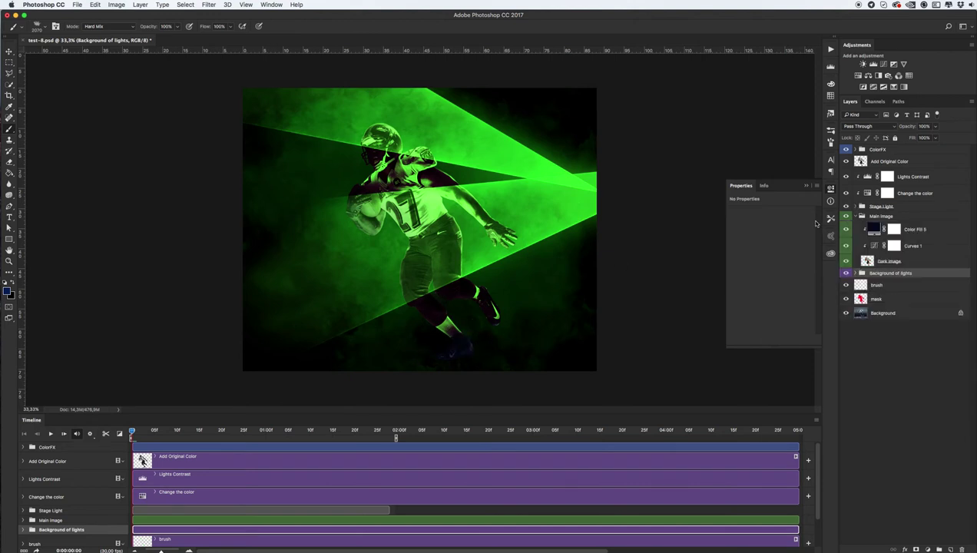
pyautogui.doubleClick(873, 229)
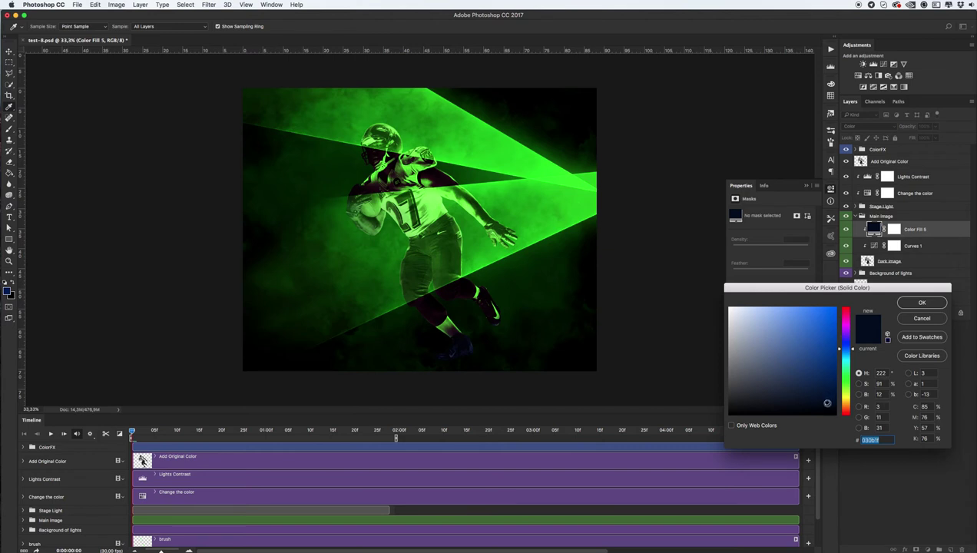
pyautogui.click(847, 384)
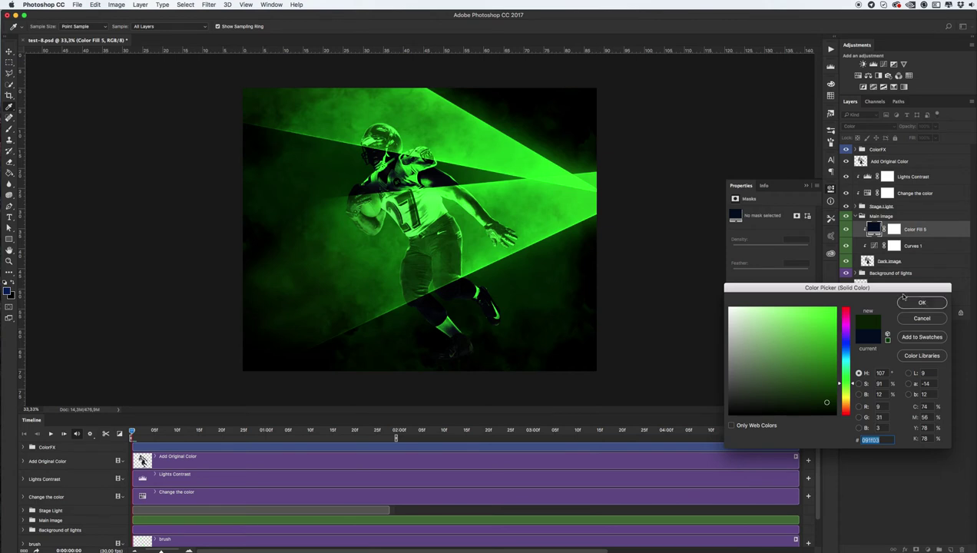
pyautogui.click(907, 301)
pyautogui.click(859, 218)
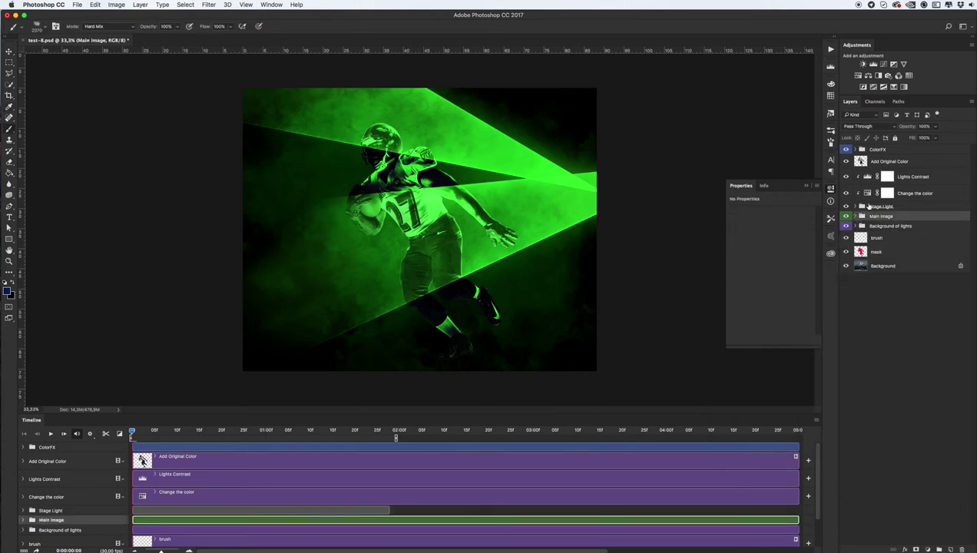
# Compare ColorFX 01, 02 and 03, leaving ColorFX 02 on for the dark red background.
pyautogui.click(854, 150)
pyautogui.click(863, 159)
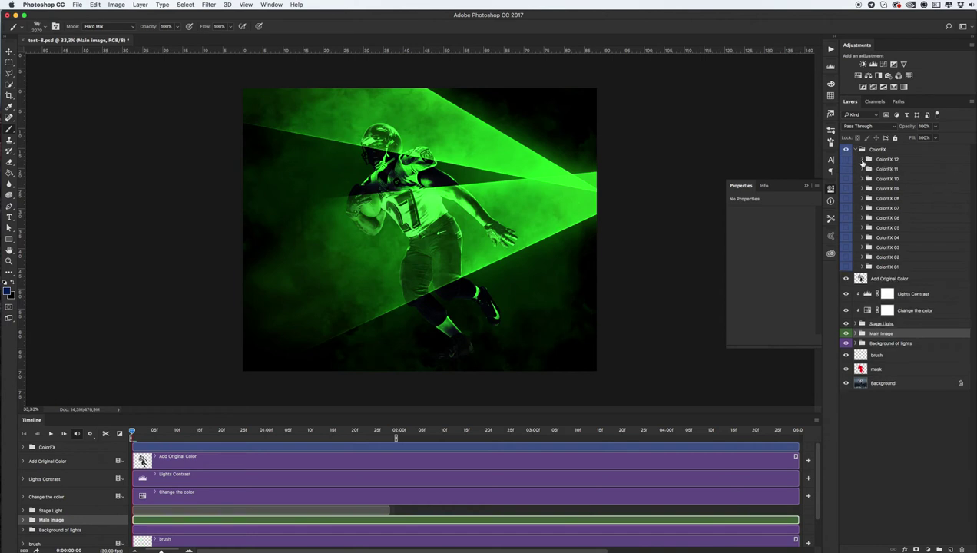
pyautogui.click(847, 267)
pyautogui.click(847, 267)
pyautogui.click(847, 257)
pyautogui.click(846, 248)
pyautogui.click(847, 247)
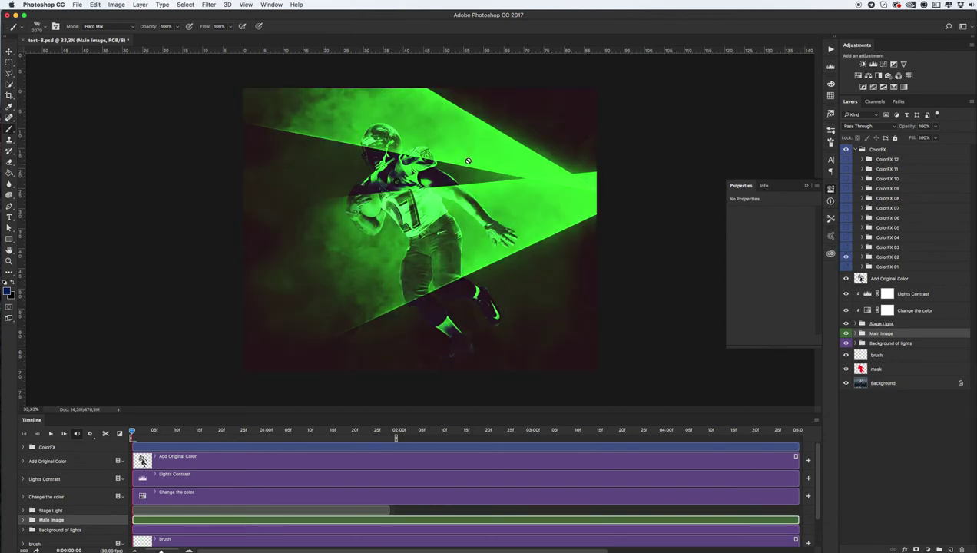
# Collapse the ColorFX group and select the Add Original Color layer.
pyautogui.click(854, 149)
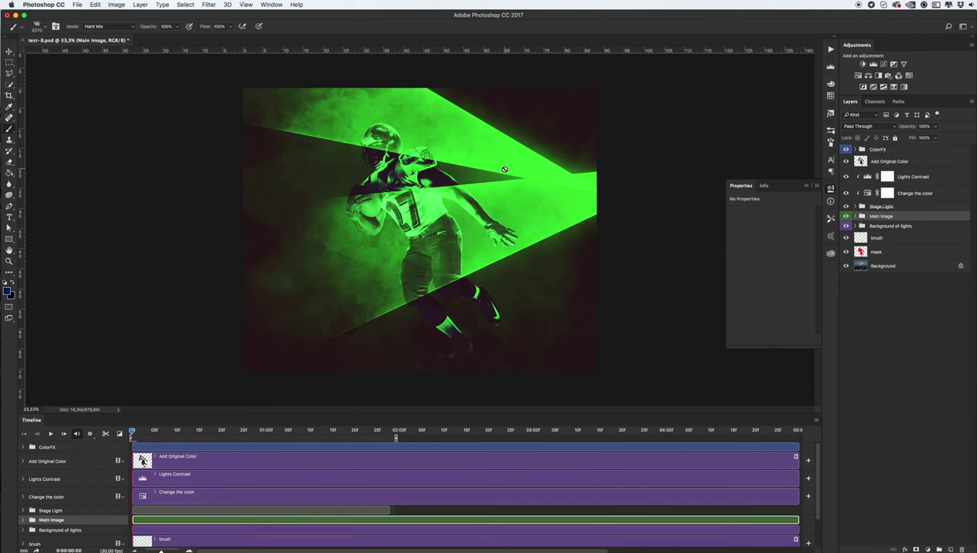
pyautogui.click(897, 151)
pyautogui.click(917, 164)
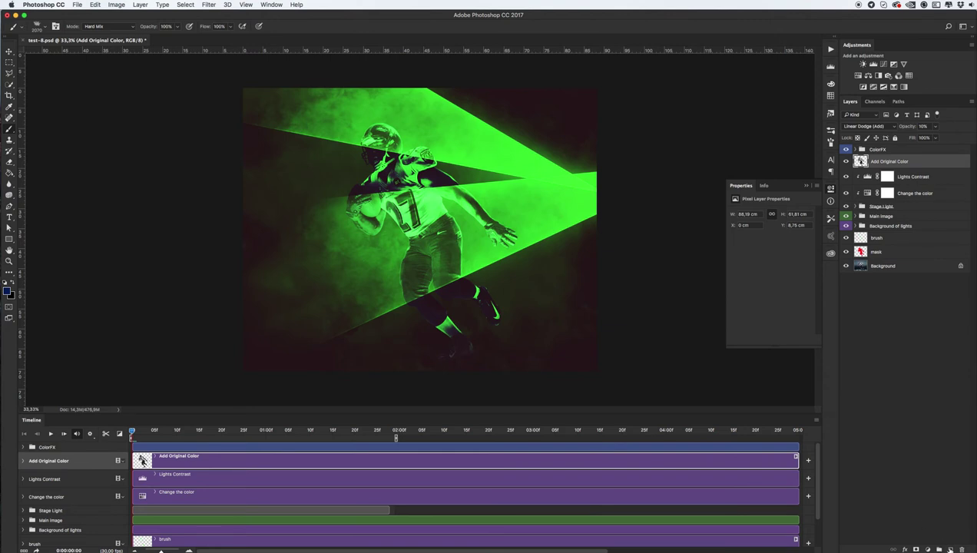
# Create a DISCO text layer above Add Original Color, discarding the empty first attempt.
pyautogui.press('t')
pyautogui.click(482, 229)
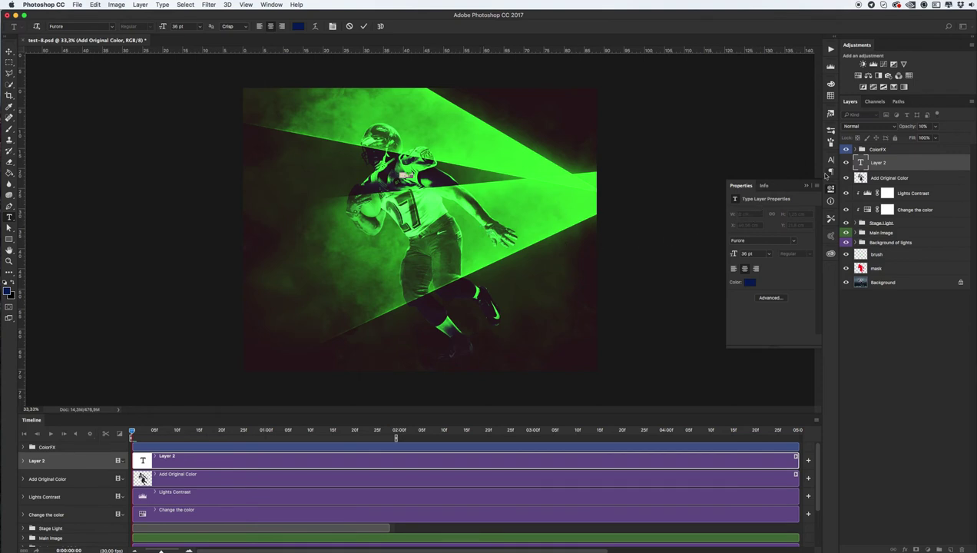
pyautogui.click(829, 159)
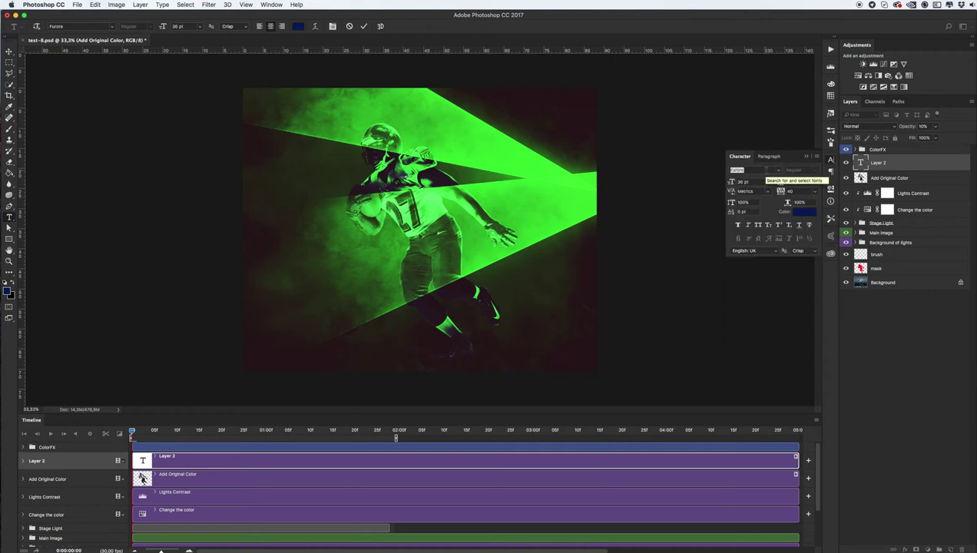
pyautogui.click(142, 478)
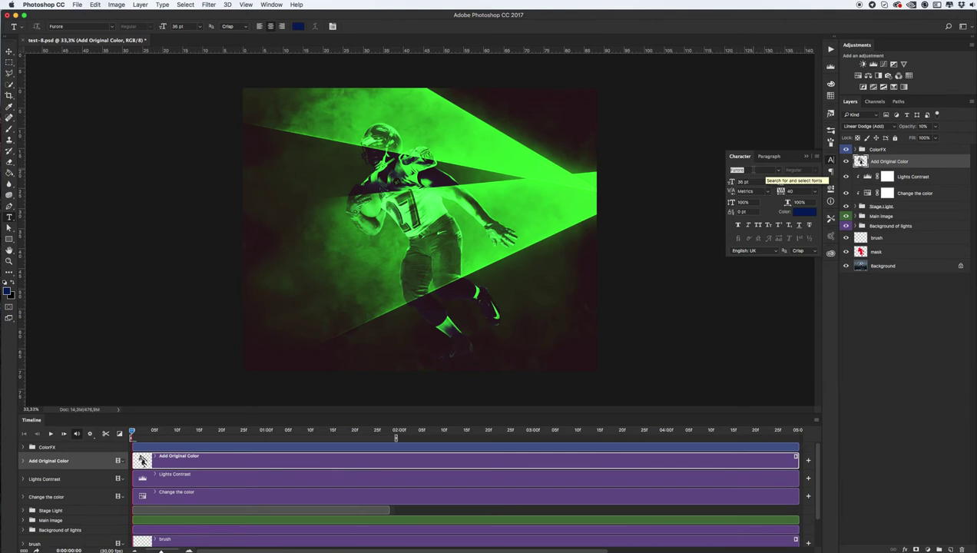
pyautogui.click(379, 199)
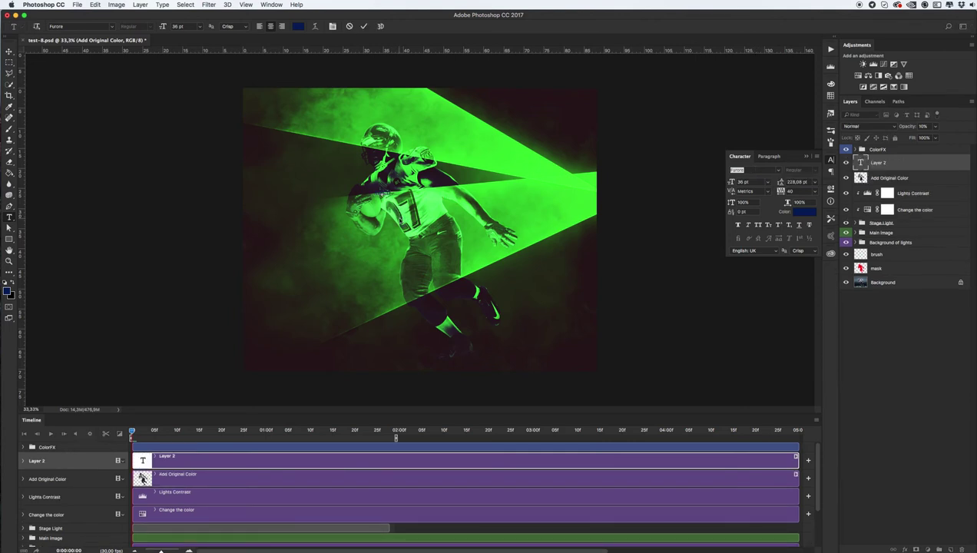
pyautogui.press('Escape')
pyautogui.press('v')
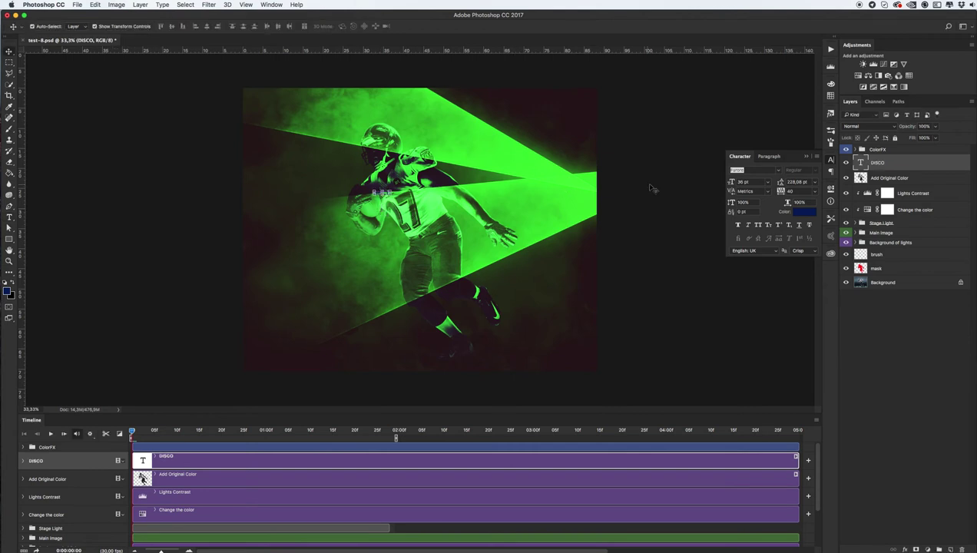
# Enlarge the DISCO text and set its font to Bebas.
pyautogui.hotkey('ctrl', 't')
pyautogui.moveTo(394, 196); pyautogui.dragTo(462, 213)
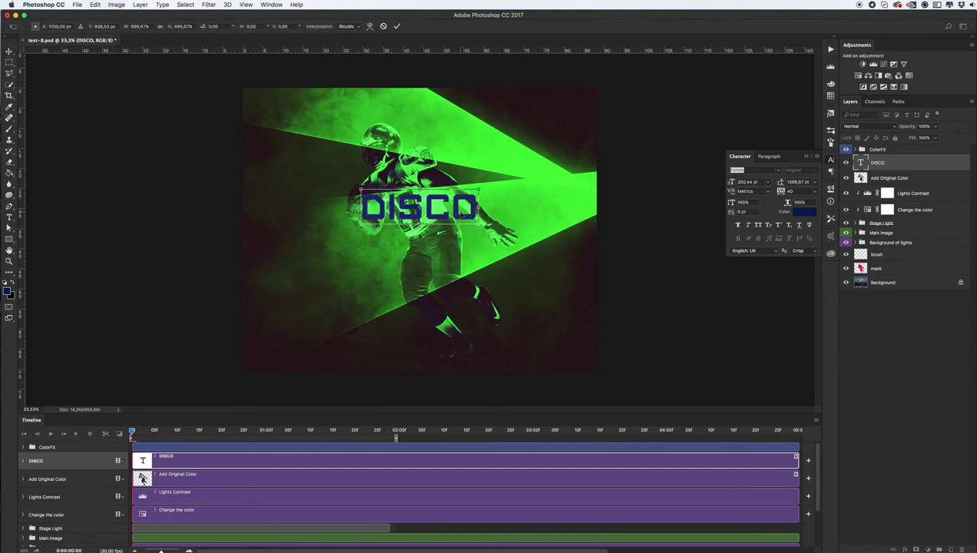
pyautogui.press('Return')
pyautogui.click(755, 170)
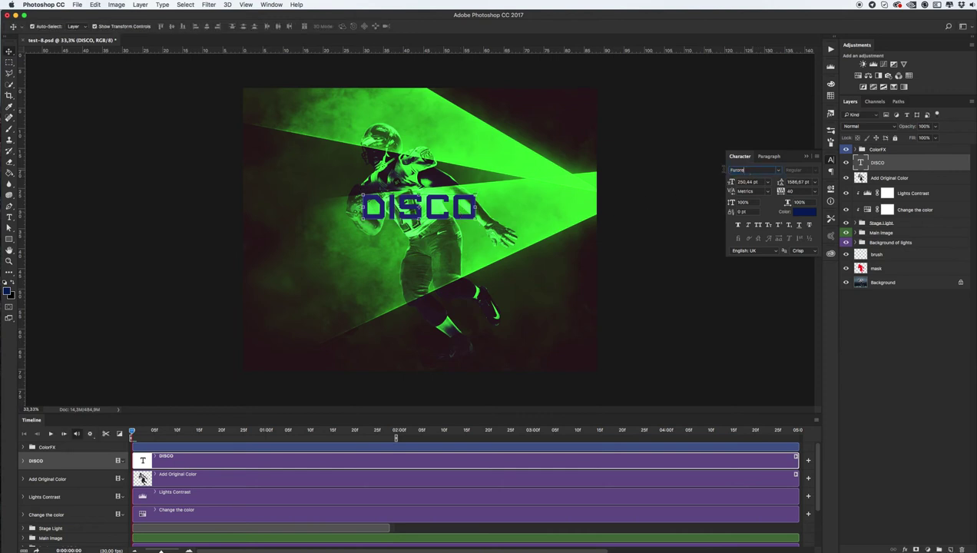
pyautogui.write('bebas')
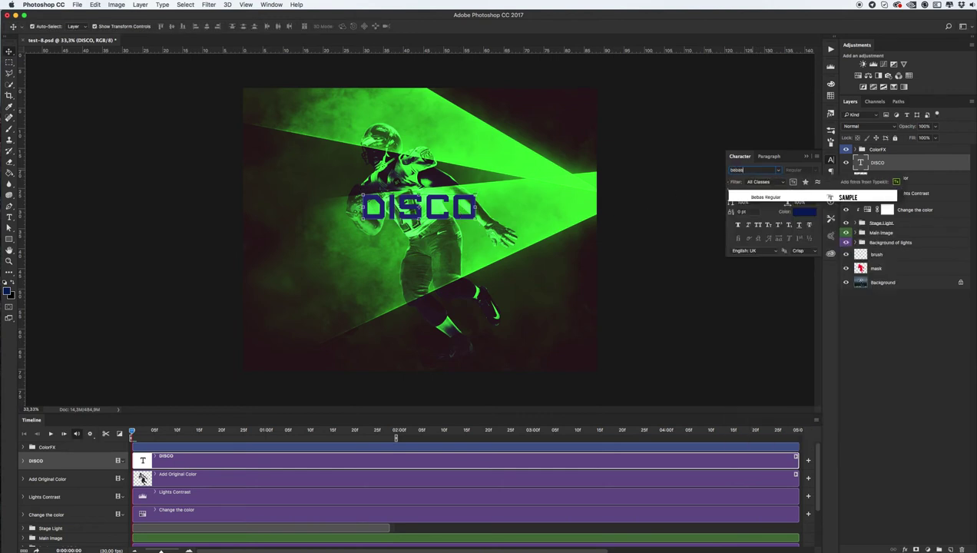
pyautogui.press('Return')
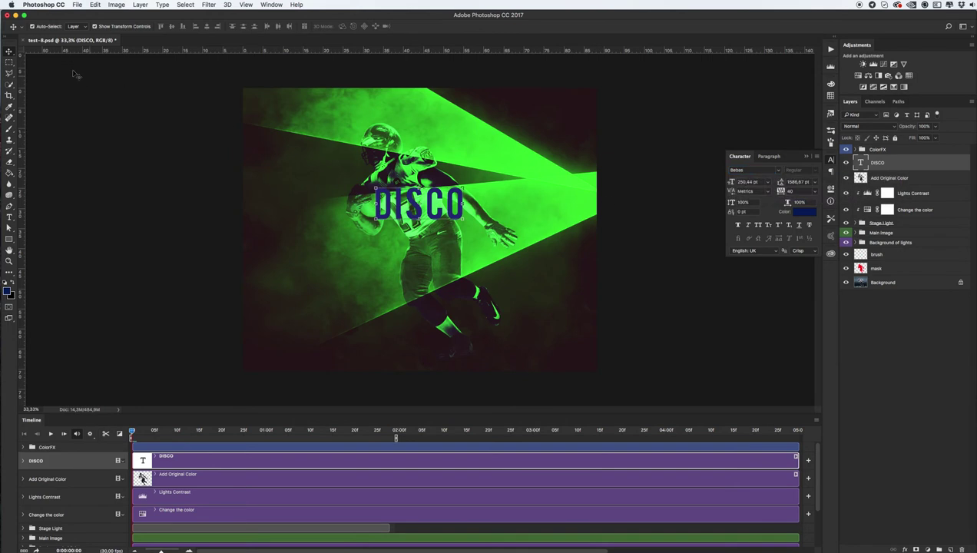
# Make the DISCO text white and scale it up further.
pyautogui.click(805, 210)
pyautogui.moveTo(747, 331); pyautogui.dragTo(660, 253)
pyautogui.click(936, 302)
pyautogui.hotkey('ctrl', 't')
pyautogui.moveTo(465, 223); pyautogui.dragTo(471, 234)
pyautogui.press('Return')
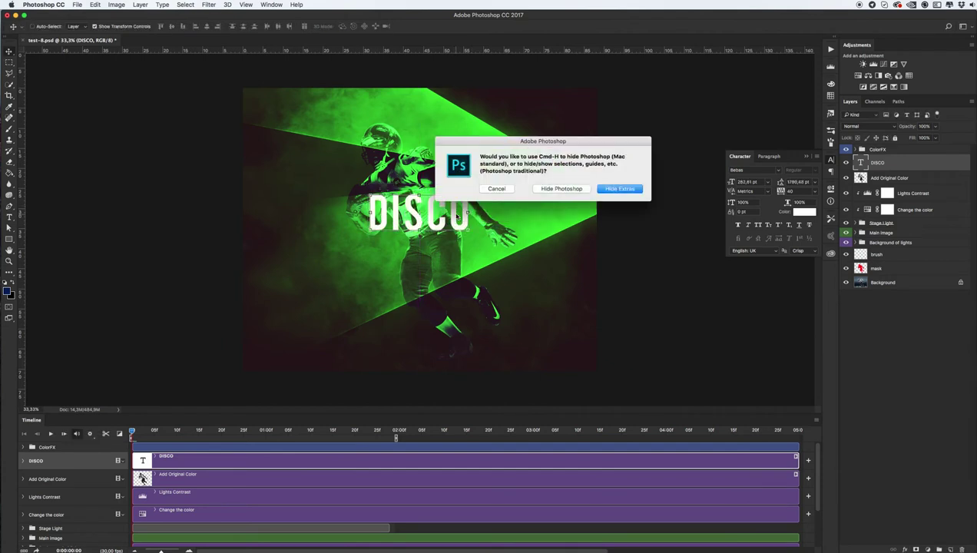
pyautogui.press('Return')
pyautogui.press('Return')
pyautogui.press('Return')
# Duplicate DISCO directly below the original and retype the copy as SHOW.
pyautogui.press('super+alt+t')
pyautogui.moveTo(453, 194); pyautogui.dragTo(436, 253)
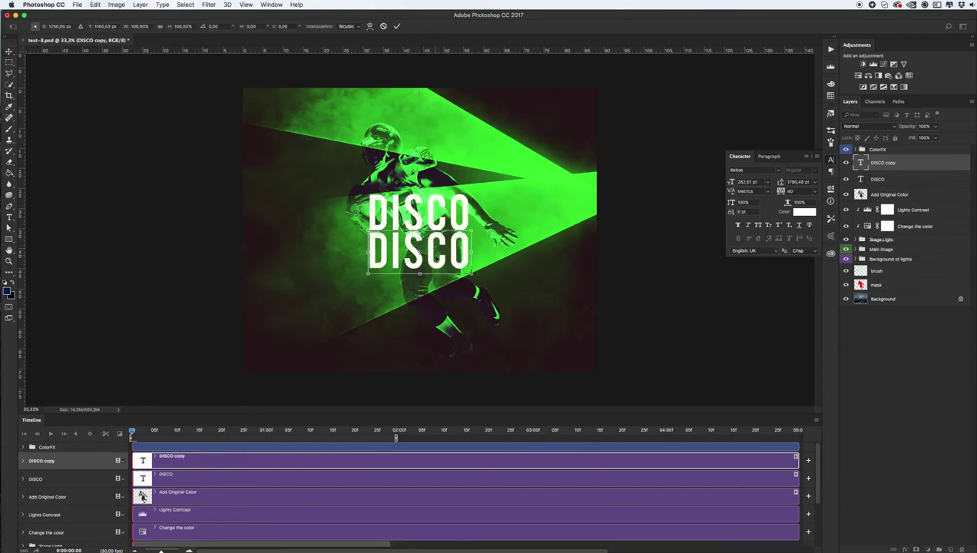
pyautogui.press('Return')
pyautogui.press('t')
pyautogui.doubleClick(436, 252)
pyautogui.write('SHOW')
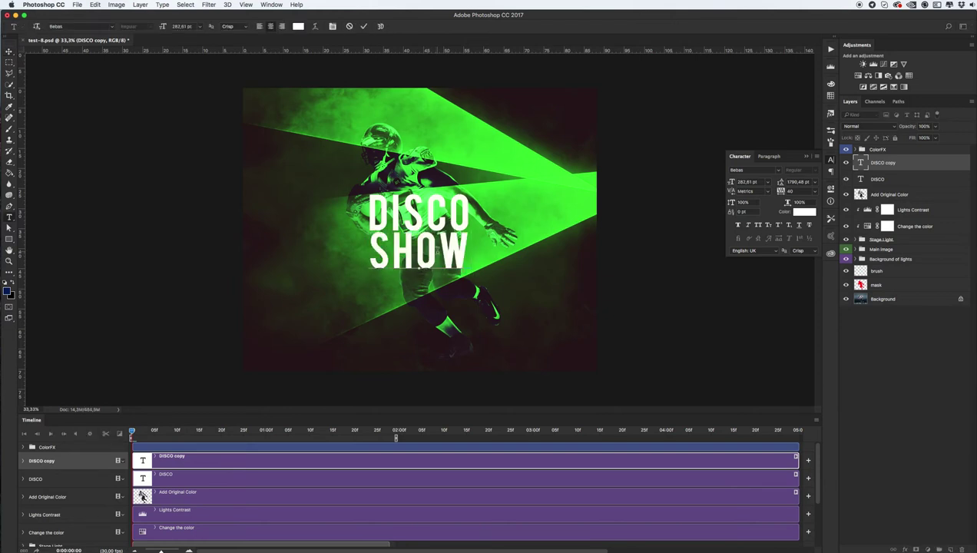
pyautogui.press('super+Return')
# Set text tracking to 0 and Overlay blend, duplicate both layers, and put DISCO on top.
pyautogui.press('v')
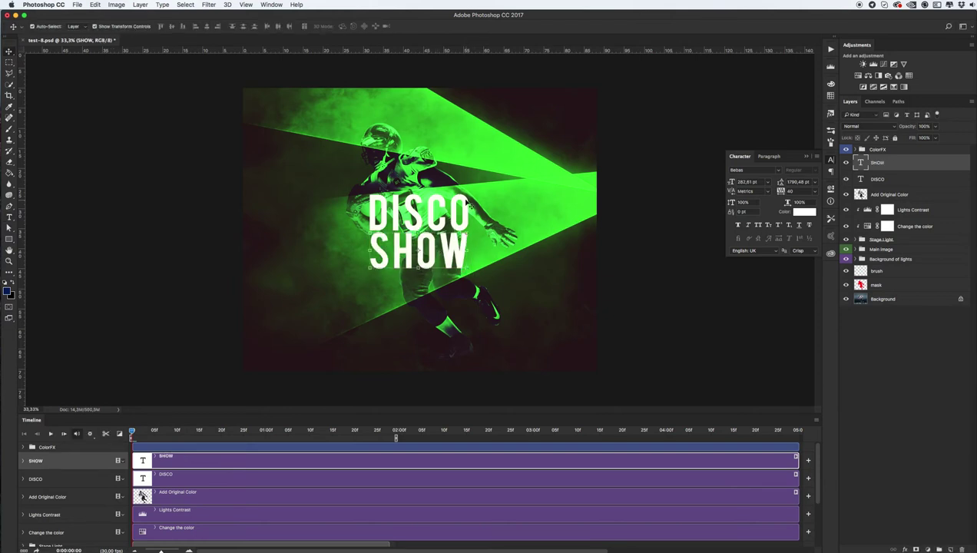
pyautogui.moveTo(781, 190); pyautogui.dragTo(711, 192)
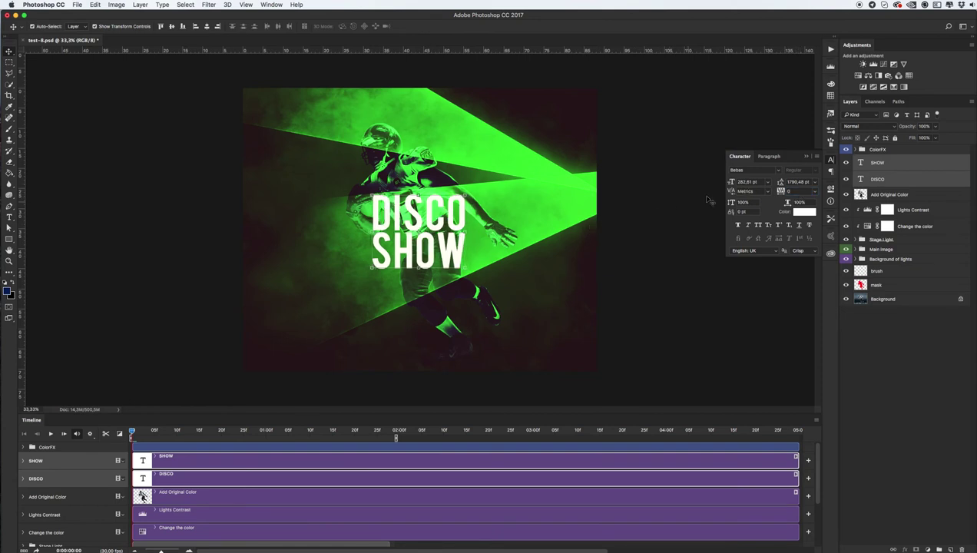
pyautogui.click(875, 126)
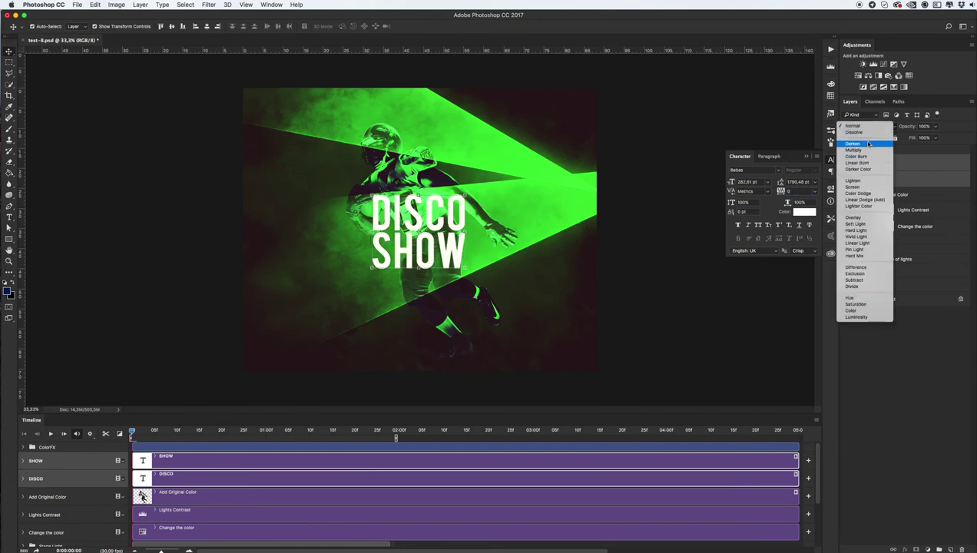
pyautogui.click(854, 218)
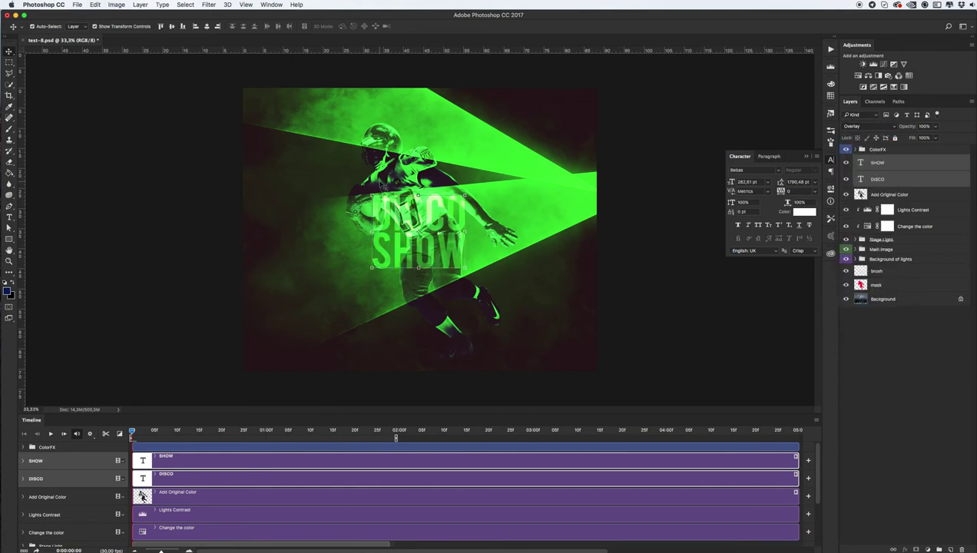
pyautogui.press('super+j')
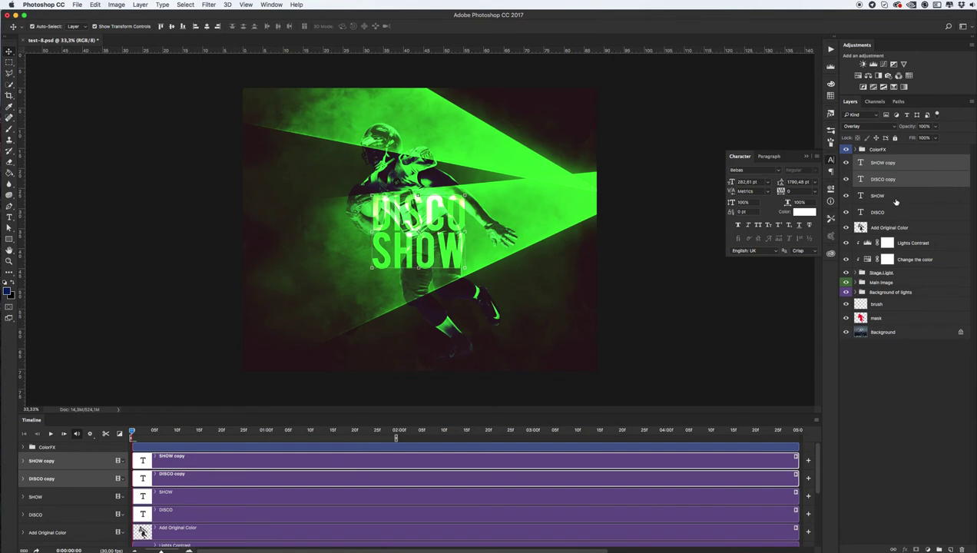
pyautogui.moveTo(881, 213); pyautogui.dragTo(887, 162)
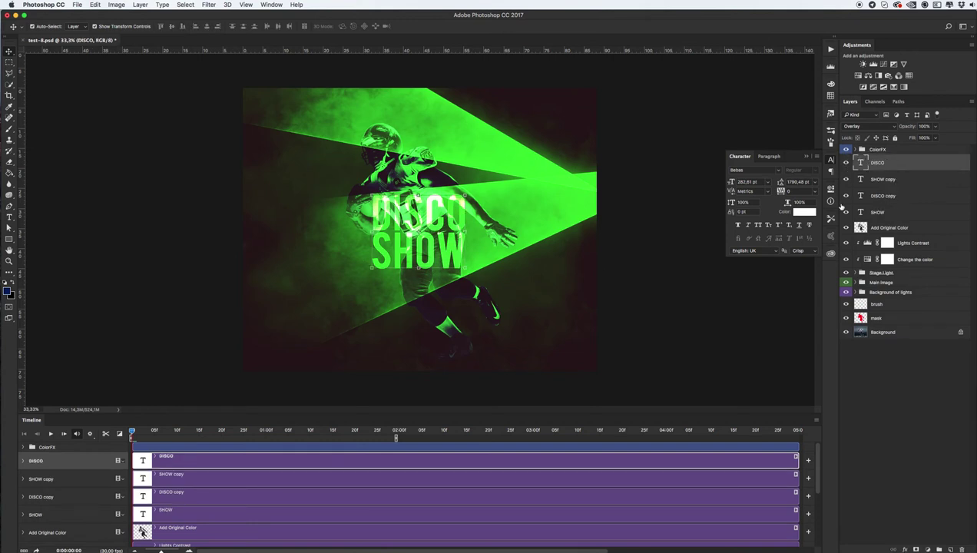
# Scale all four text layers to about 109% and move them lower on the poster.
pyautogui.keyDown('shift'); pyautogui.click(879, 209); pyautogui.keyUp('shift')
pyautogui.press('super+t')
pyautogui.moveTo(465, 268); pyautogui.dragTo(477, 275)
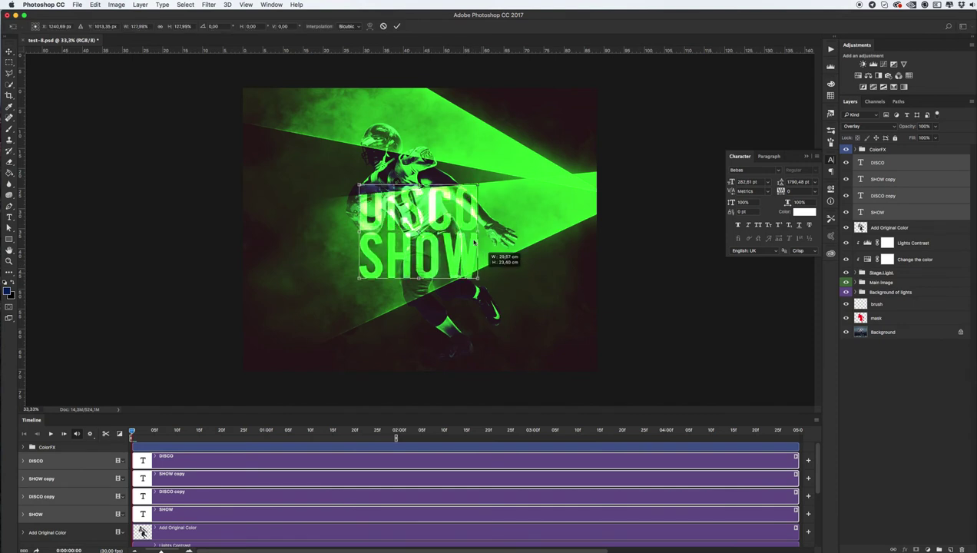
pyautogui.moveTo(475, 234); pyautogui.dragTo(475, 273)
pyautogui.moveTo(477, 317); pyautogui.dragTo(470, 308)
pyautogui.press('Return')
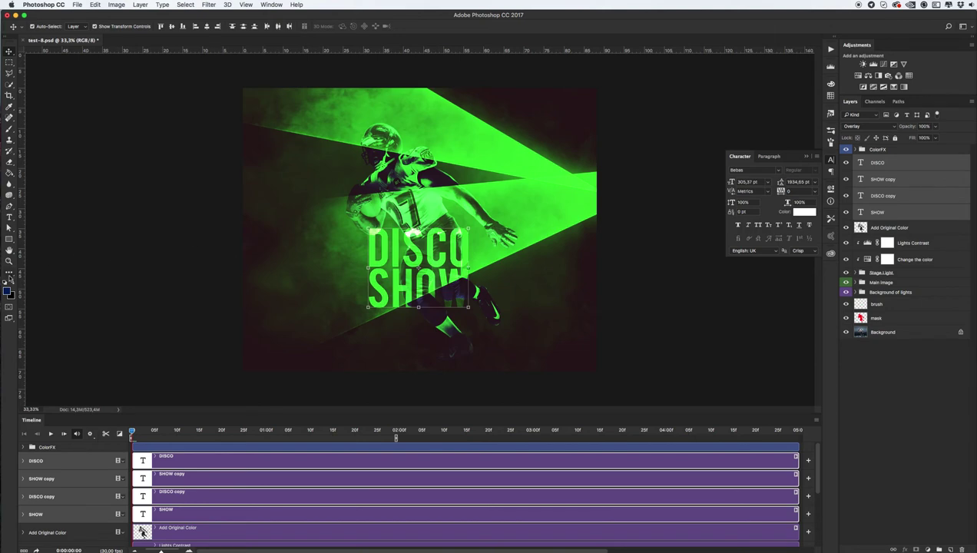
# Preview the animation, then bring up the File menu's export commands.
pyautogui.click(51, 434)
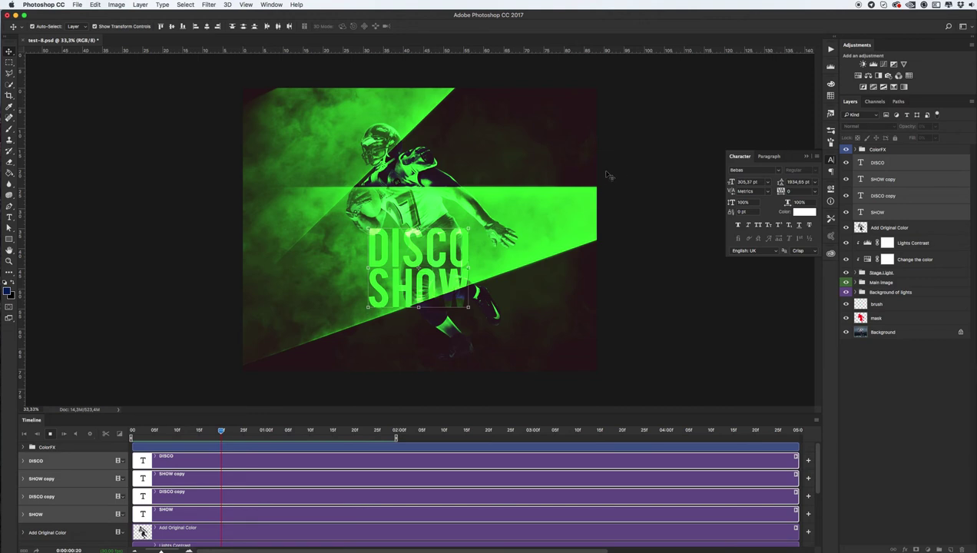
pyautogui.press('space')
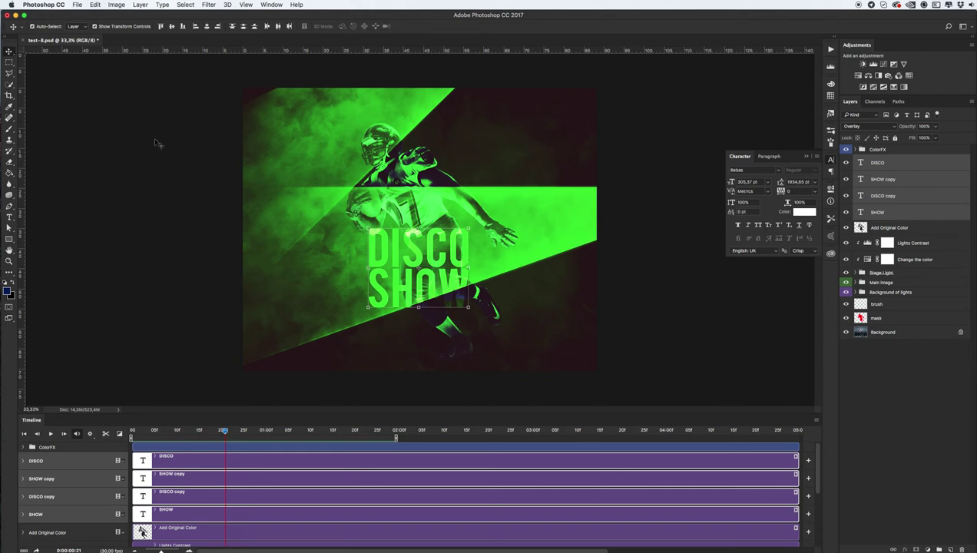
pyautogui.click(78, 5)
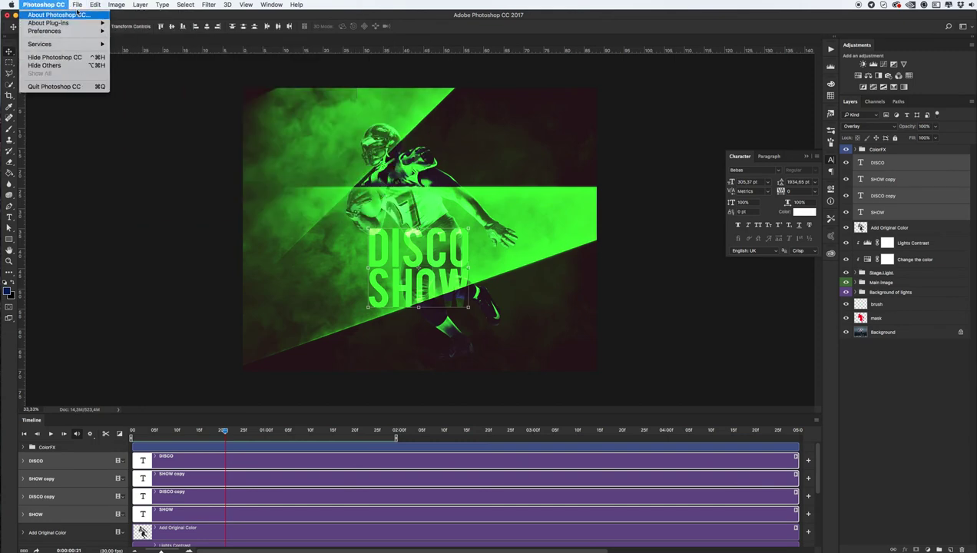
pyautogui.moveTo(98, 124)
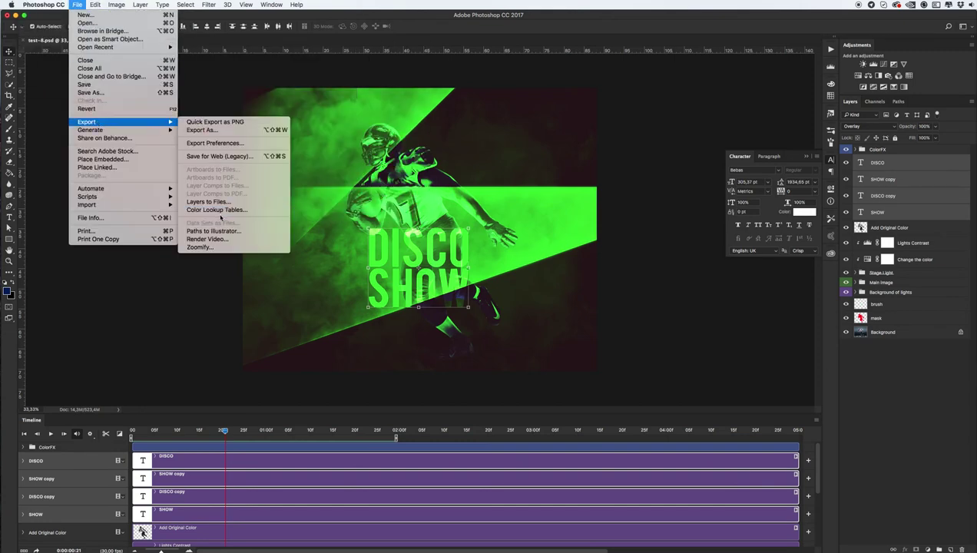
pyautogui.click(218, 241)
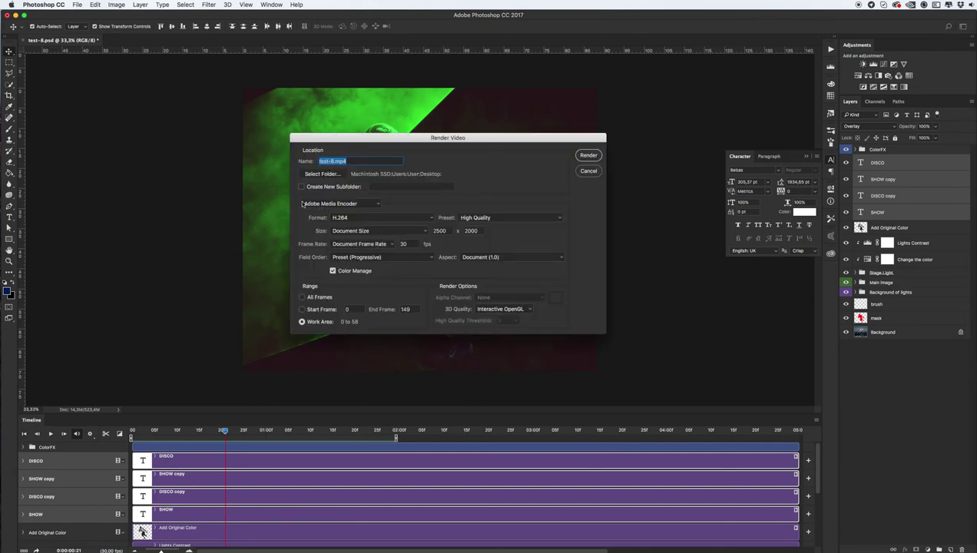
pyautogui.click(347, 205)
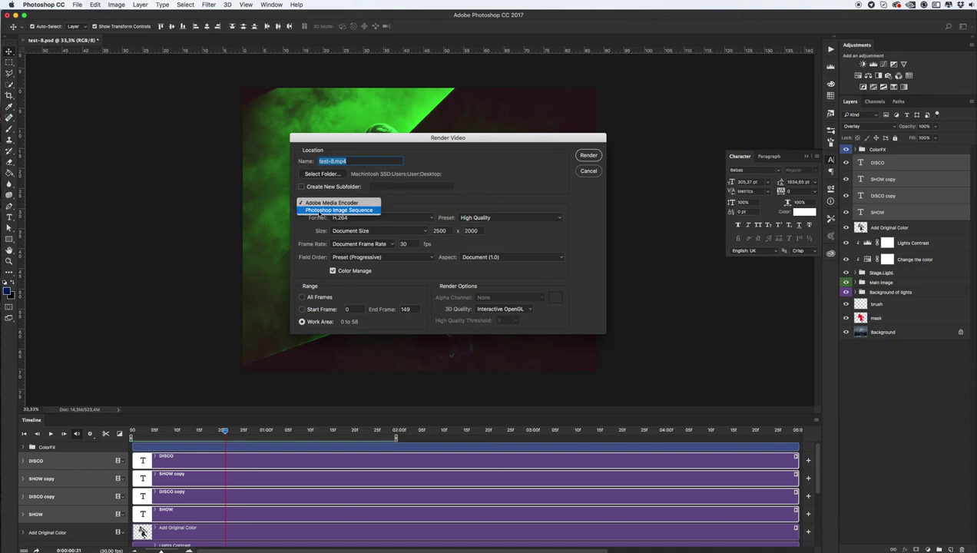
pyautogui.click(339, 211)
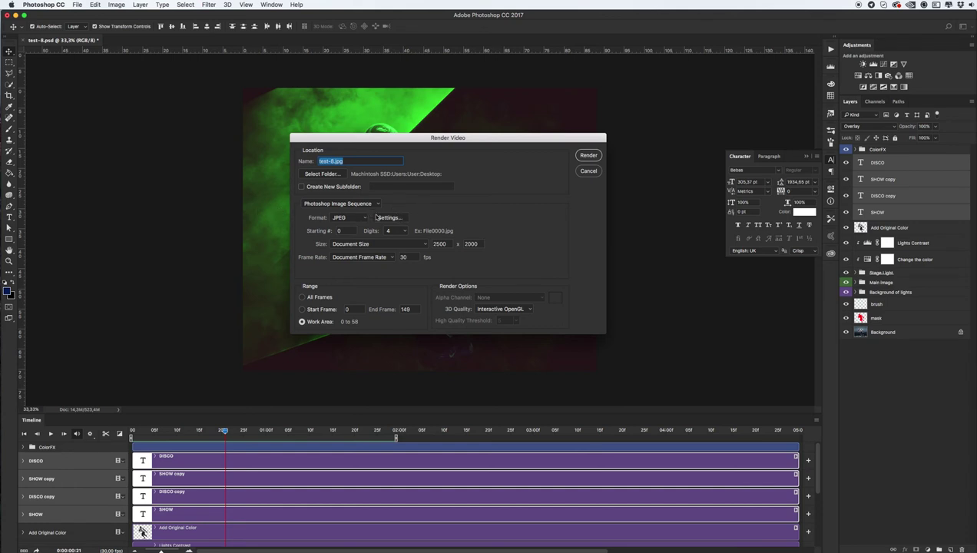
pyautogui.click(588, 171)
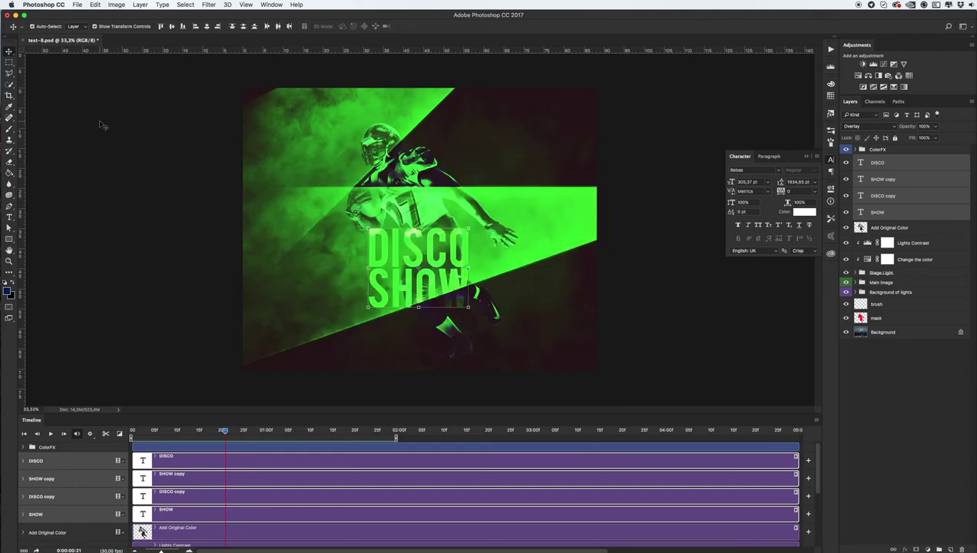
pyautogui.click(78, 4)
pyautogui.moveTo(113, 124)
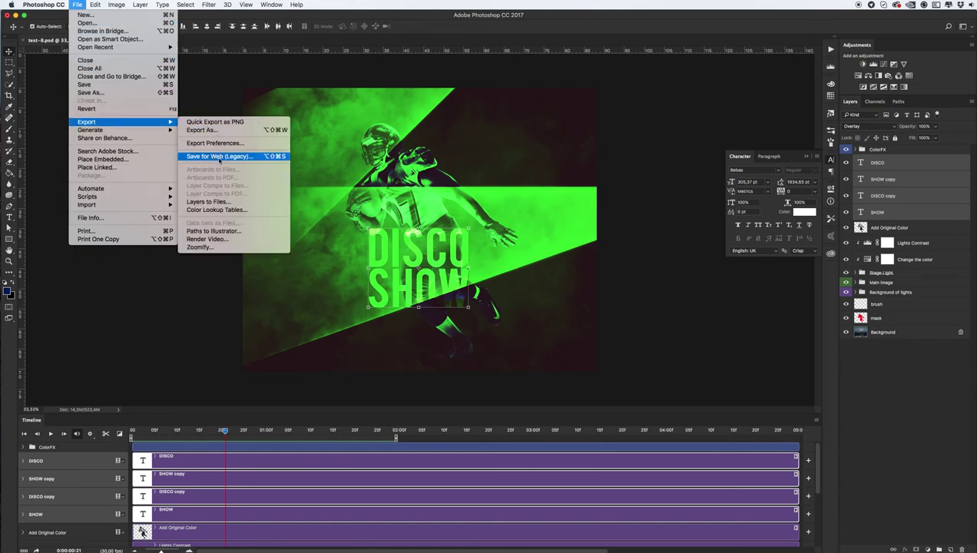
# Choose Export > Save for Web (Legacy) to preview the animation as a 256-colour GIF.
pyautogui.click(220, 157)
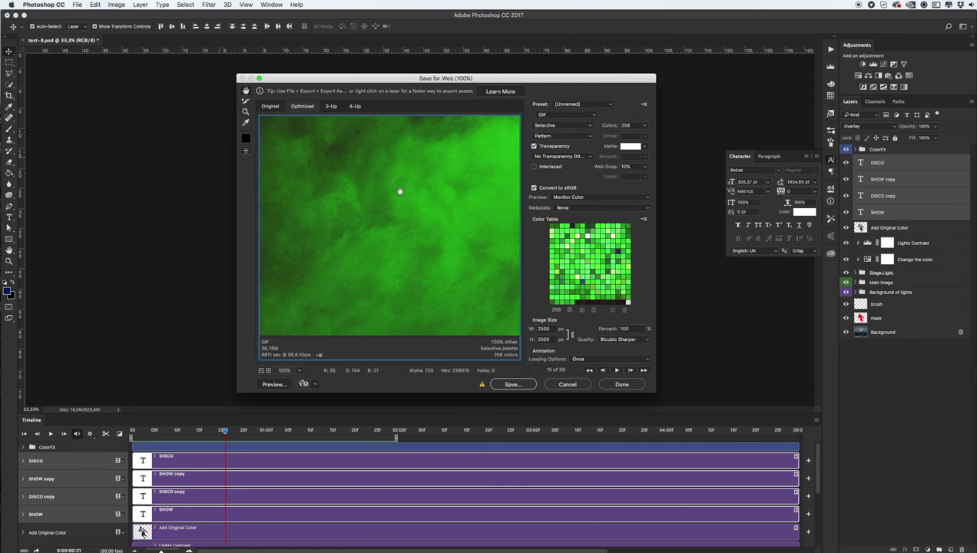
# Save the GIF at 620 × 496 px with Forever looping.
pyautogui.click(547, 328)
pyautogui.write('620')
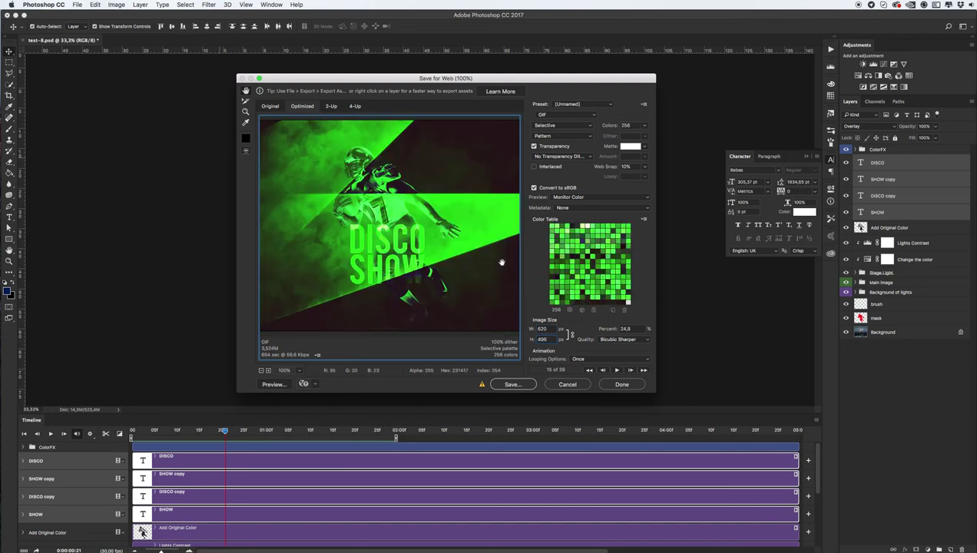
pyautogui.click(590, 359)
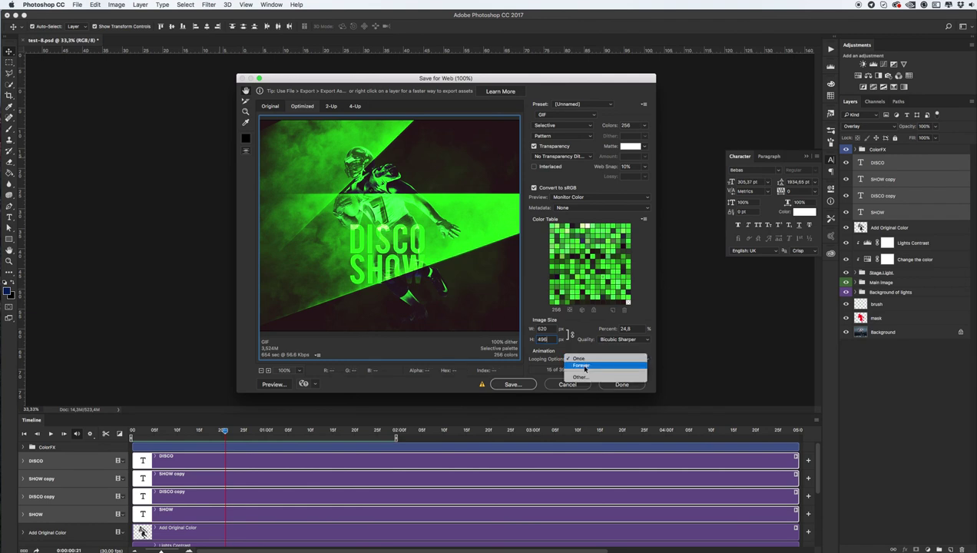
pyautogui.click(584, 367)
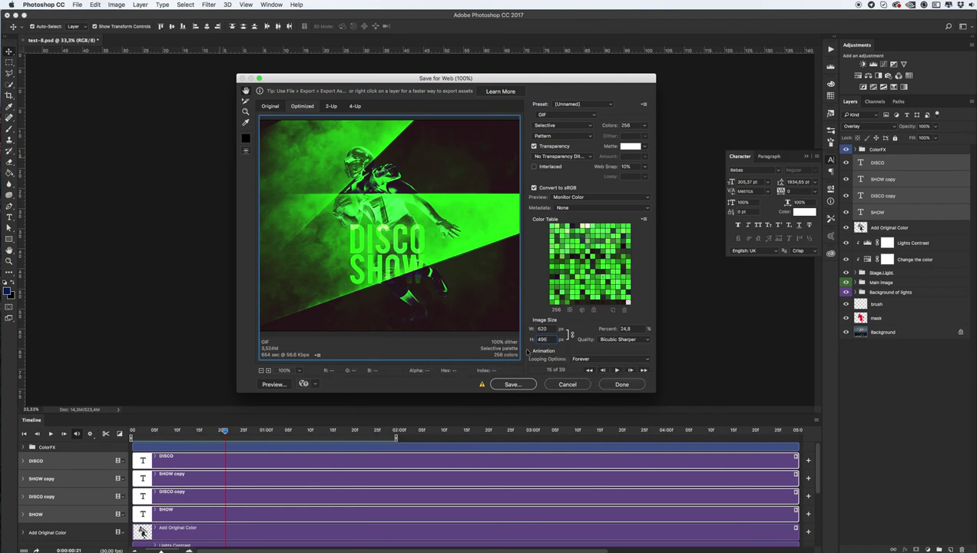
pyautogui.click(517, 386)
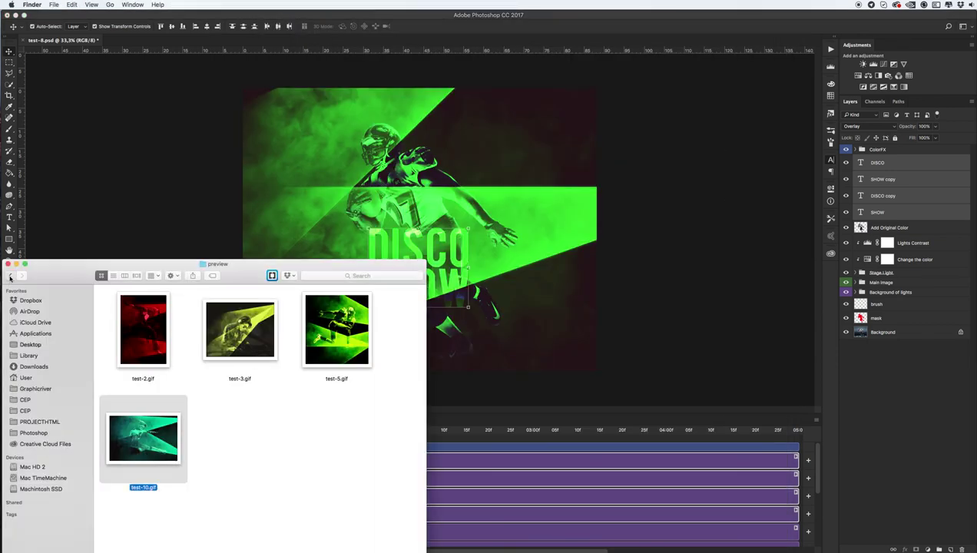
# Quick Look test-8.gif in the Base folder, then return to the Photoshop poster.
pyautogui.click(9, 275)
pyautogui.click(132, 428)
pyautogui.press('space')
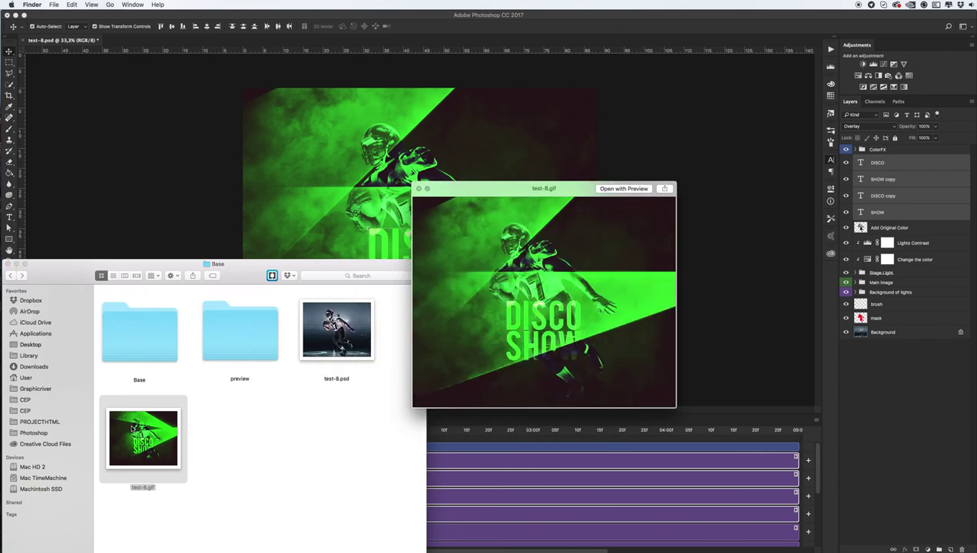
pyautogui.press('space')
pyautogui.click(187, 248)
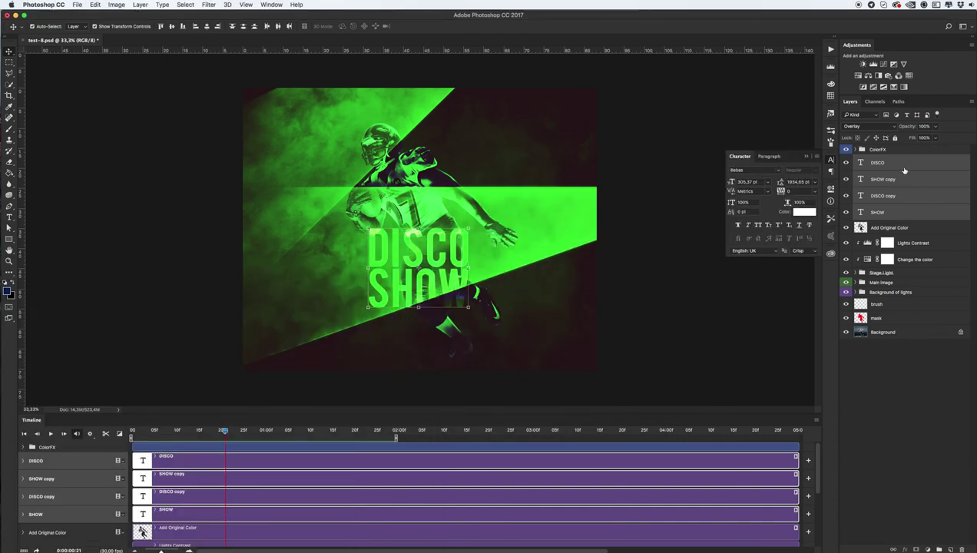
# Delete the four DISCO SHOW text layers and select the Stage Light group's Scale Right Lights clip.
pyautogui.press('BackSpace')
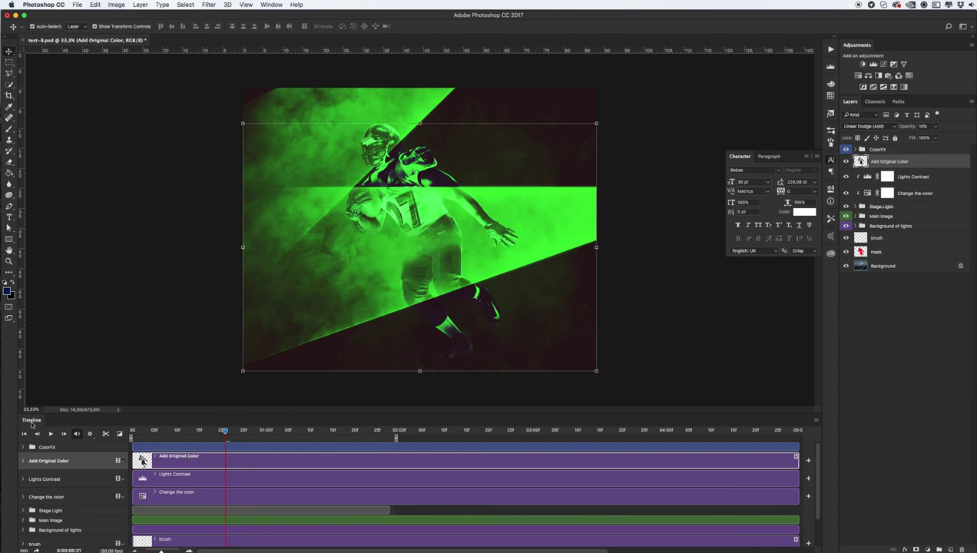
pyautogui.click(24, 511)
pyautogui.scroll(-2, 230, 491)
pyautogui.click(215, 497)
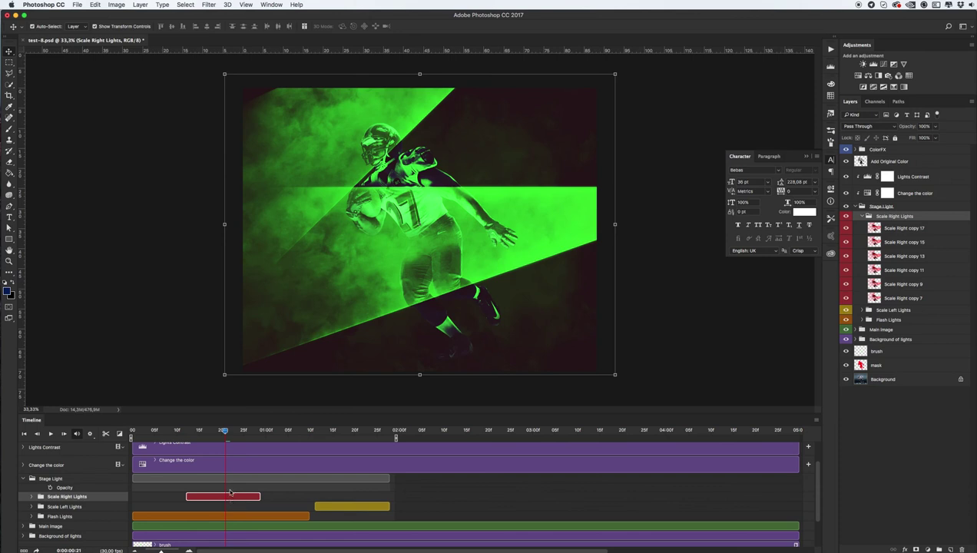
pyautogui.moveTo(225, 432); pyautogui.dragTo(204, 443)
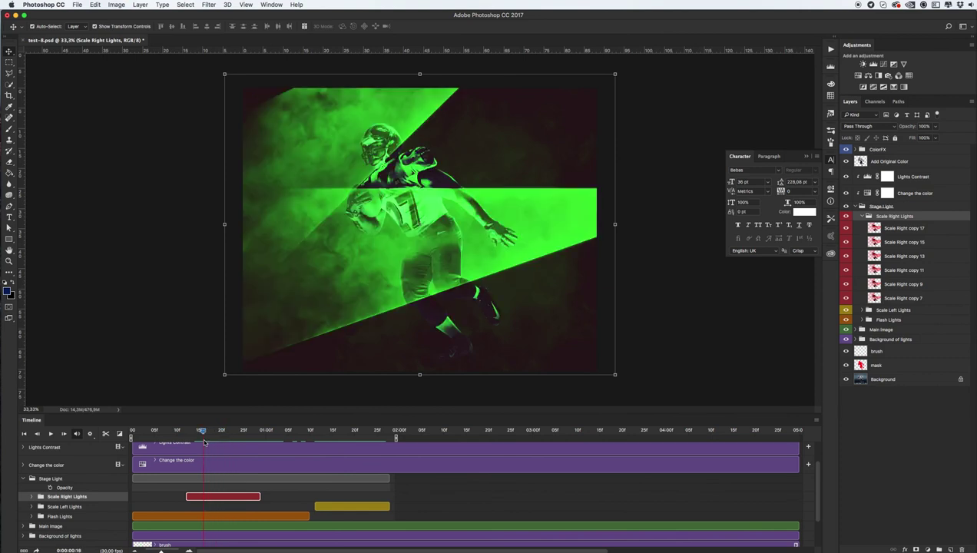
# Expand the Flash Lights tracks and enlarge and zoom the Timeline panel.
pyautogui.click(32, 517)
pyautogui.scroll(-5, 239, 487)
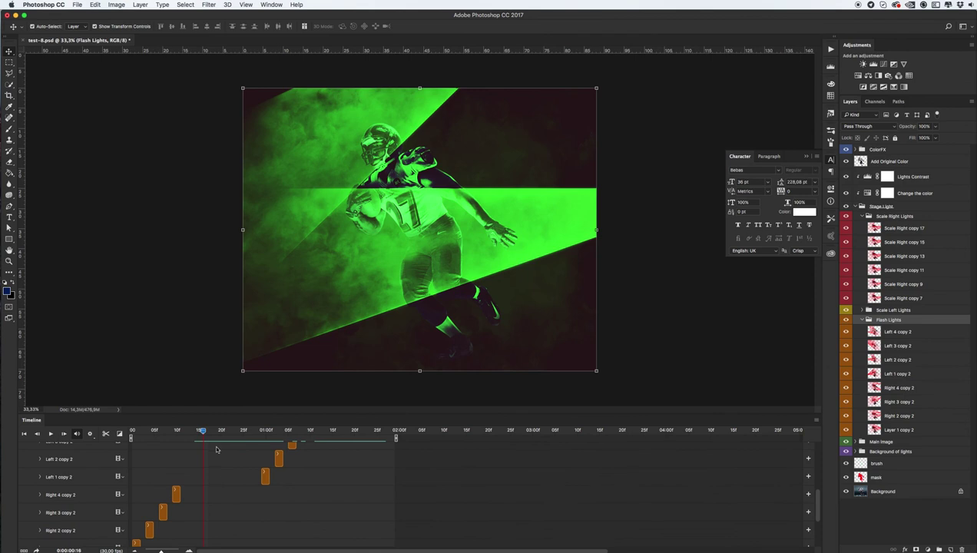
pyautogui.moveTo(175, 434); pyautogui.dragTo(141, 440)
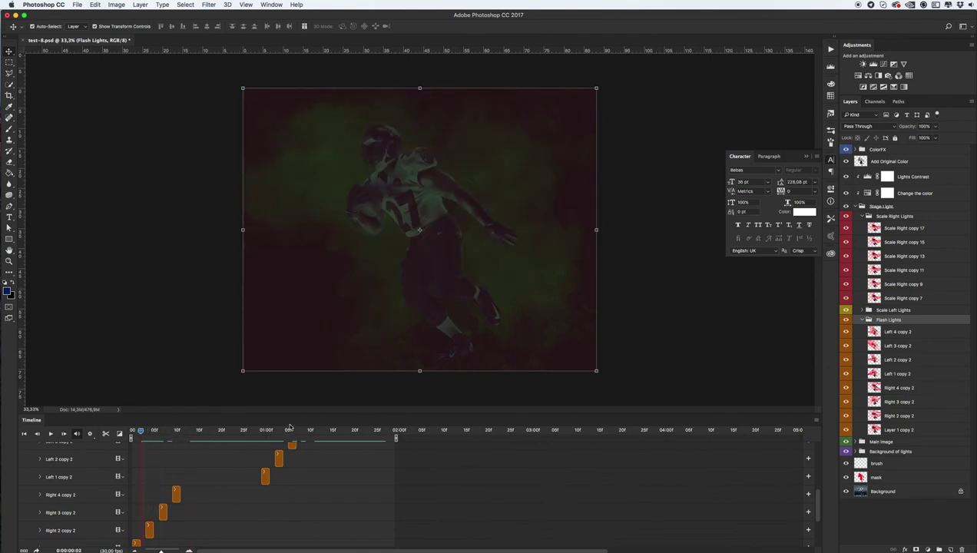
pyautogui.moveTo(295, 415); pyautogui.dragTo(297, 376)
pyautogui.moveTo(159, 550); pyautogui.dragTo(165, 550)
pyautogui.scroll(3, 315, 470)
pyautogui.scroll(2, 315, 469)
# Move the Scale Right Lights and Scale Left Lights clips earlier.
pyautogui.moveTo(335, 428); pyautogui.dragTo(263, 427)
pyautogui.click(535, 439)
pyautogui.moveTo(535, 439); pyautogui.dragTo(379, 440)
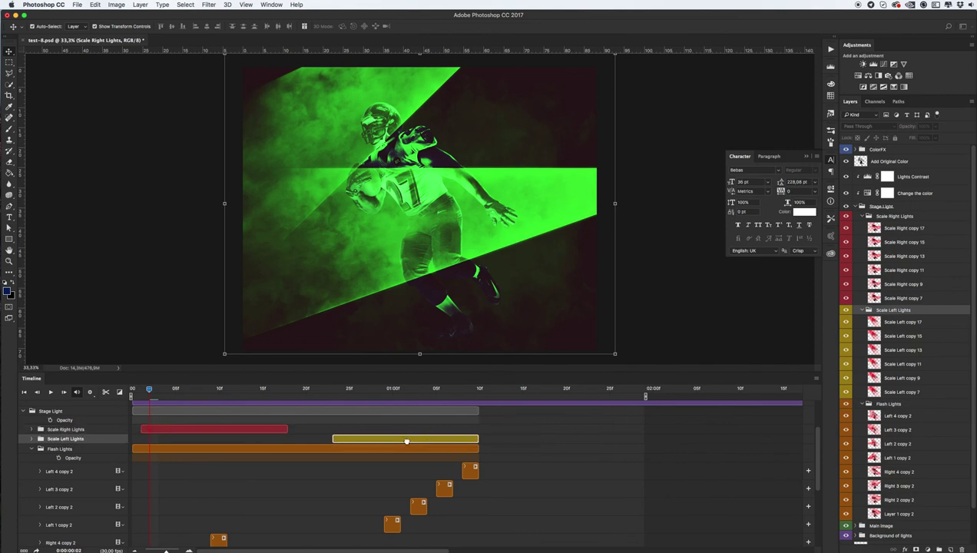
# Shift the Left 4, Left 2 and Left 1 copy 2 flash clips later, spreading them apart.
pyautogui.click(470, 471)
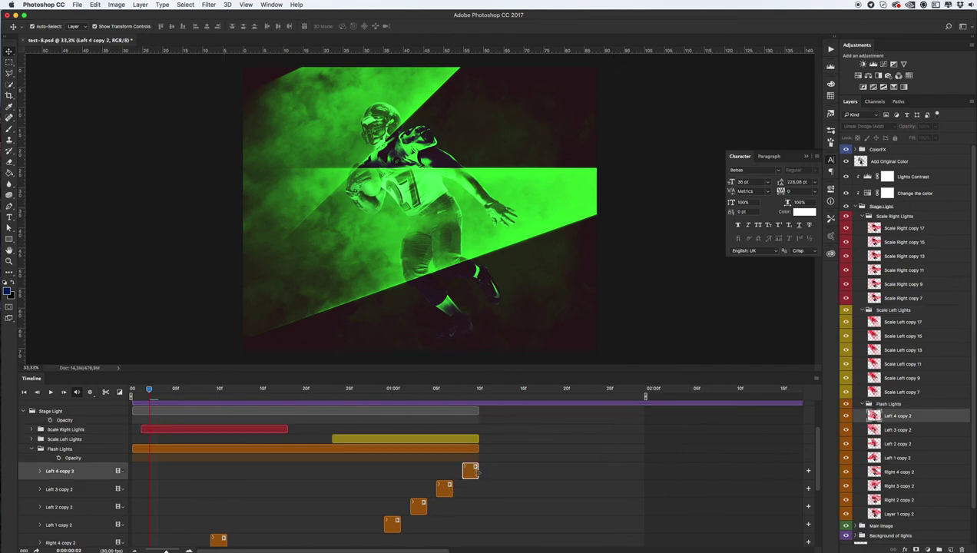
pyautogui.moveTo(470, 471); pyautogui.dragTo(513, 490)
pyautogui.moveTo(422, 504); pyautogui.dragTo(543, 506)
pyautogui.moveTo(391, 525); pyautogui.dragTo(605, 532)
pyautogui.scroll(-5, 307, 488)
pyautogui.scroll(5, 224, 482)
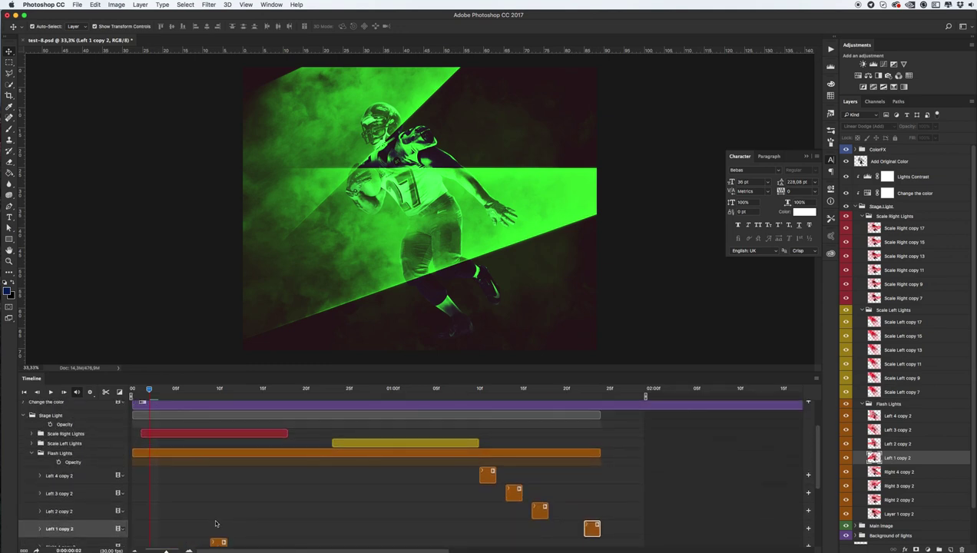
pyautogui.scroll(-2, 217, 530)
pyautogui.moveTo(218, 531); pyautogui.dragTo(311, 529)
# Push the Right 3 copy 2 and Right 2 copy 2 flashes much later, near the end.
pyautogui.scroll(-2, 277, 503)
pyautogui.click(195, 510)
pyautogui.moveTo(196, 510); pyautogui.dragTo(564, 511)
pyautogui.moveTo(166, 530); pyautogui.dragTo(313, 530)
pyautogui.moveTo(575, 522); pyautogui.dragTo(626, 528)
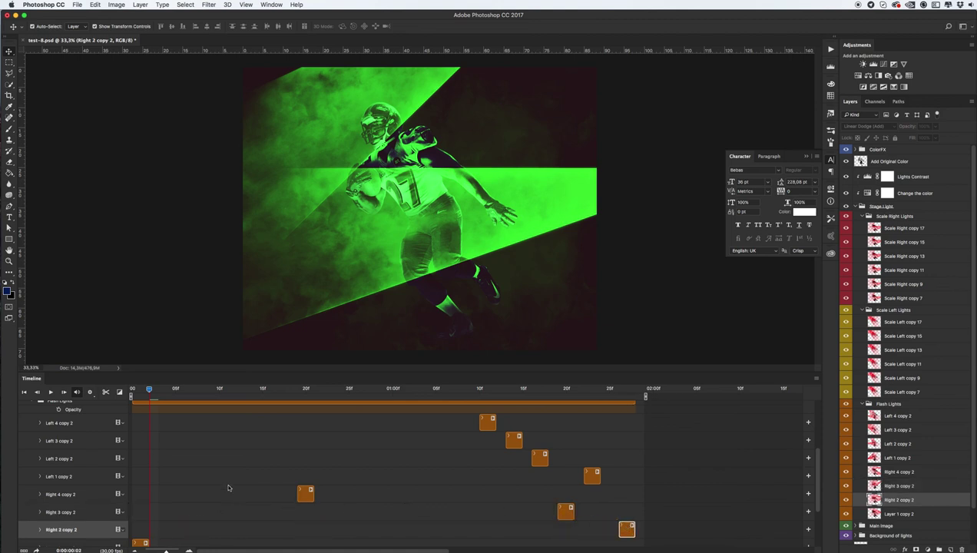
# Nudge Scale Right Lights slightly later, then play the rearranged animation from frame 0.
pyautogui.scroll(3, 226, 484)
pyautogui.moveTo(225, 442); pyautogui.dragTo(238, 440)
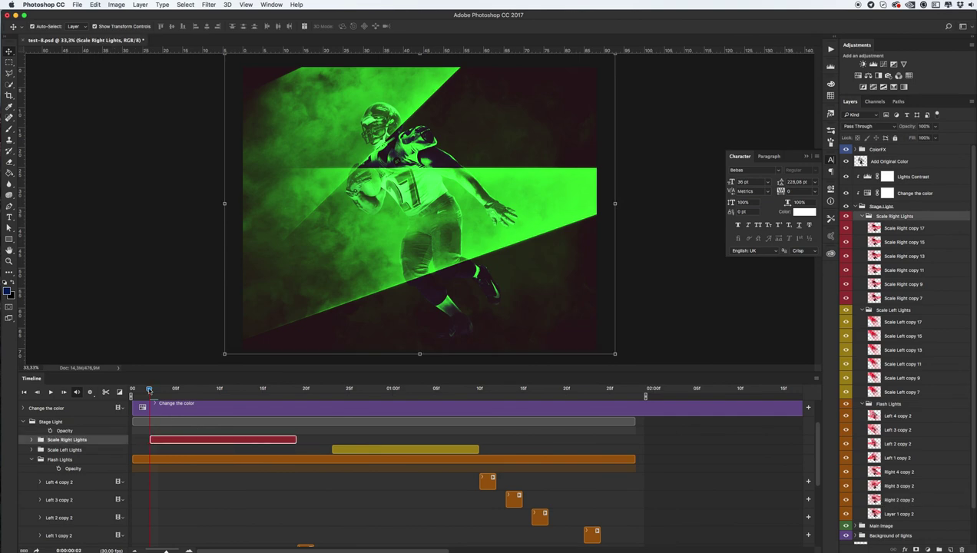
pyautogui.moveTo(149, 389); pyautogui.dragTo(132, 389)
pyautogui.click(50, 392)
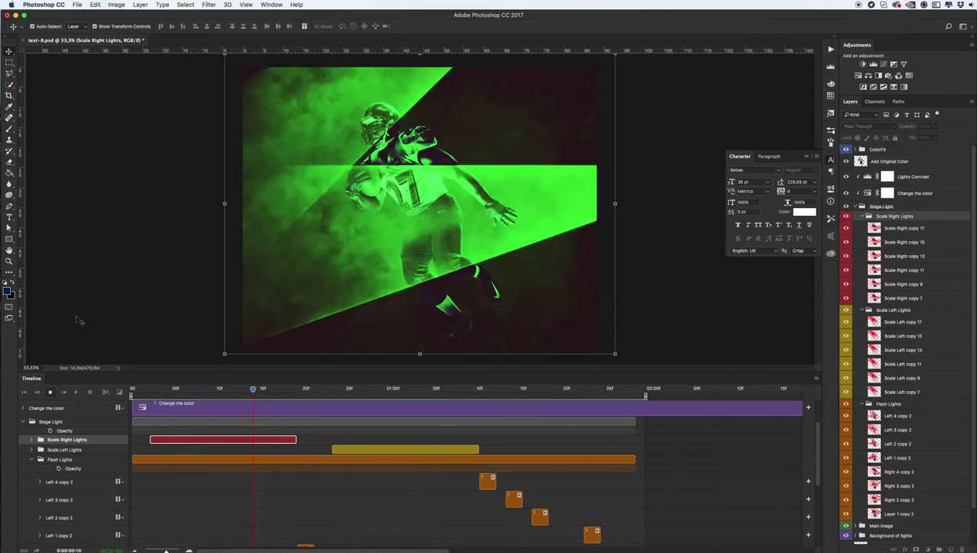
pyautogui.press('space')
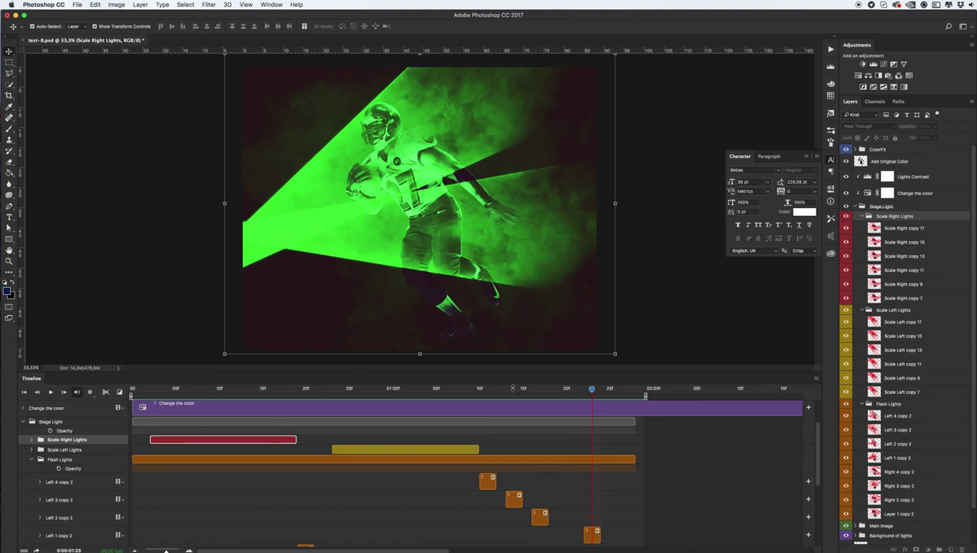
pyautogui.moveTo(585, 392); pyautogui.dragTo(536, 400)
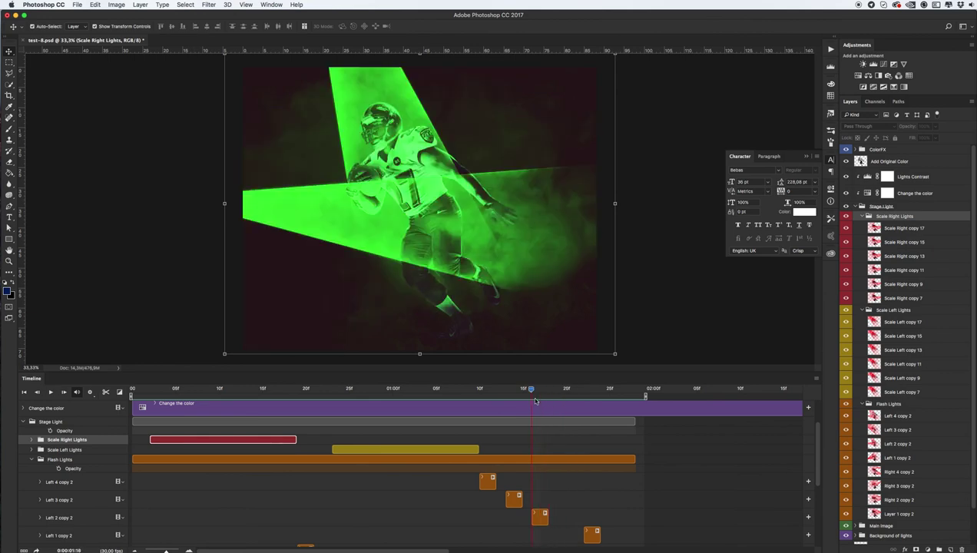
pyautogui.click(125, 312)
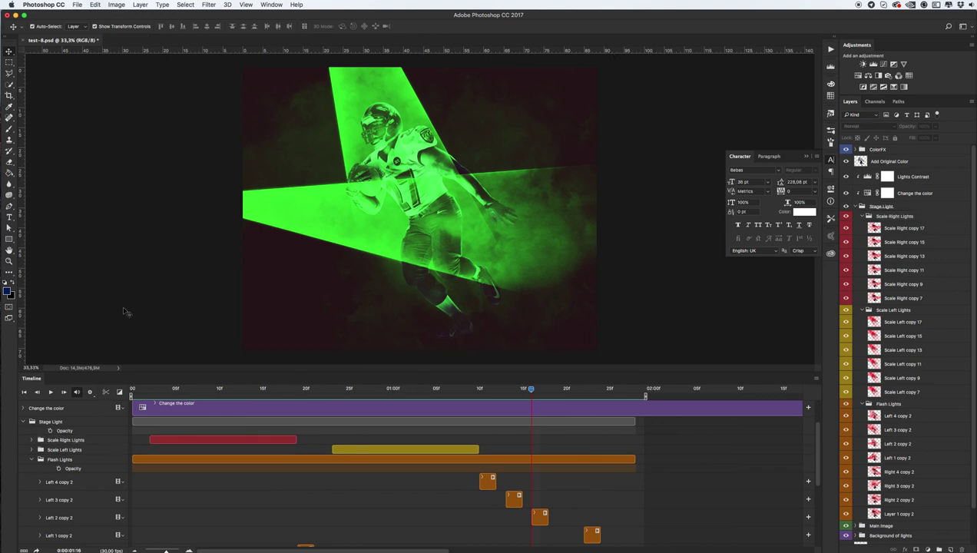